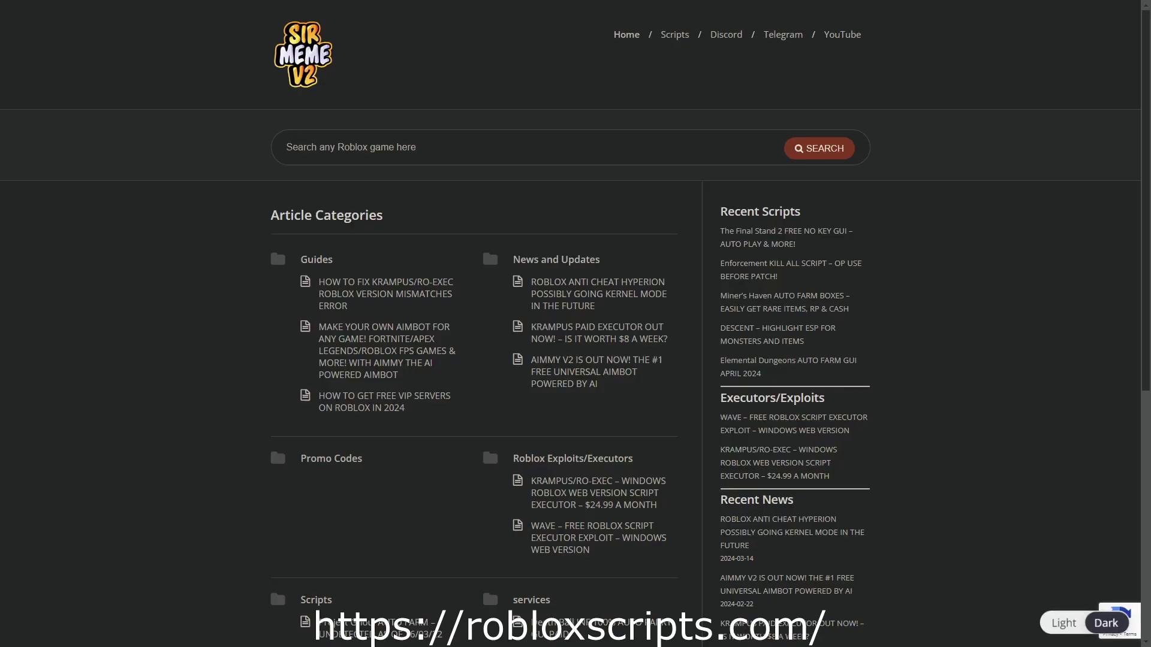
Step: Browse the script listings on the home page and view the Enforcement KILL ALL SCRIPT article
{"action": "scroll", "coordinate": [576, 324], "scroll_direction": "down", "scroll_amount": 3}
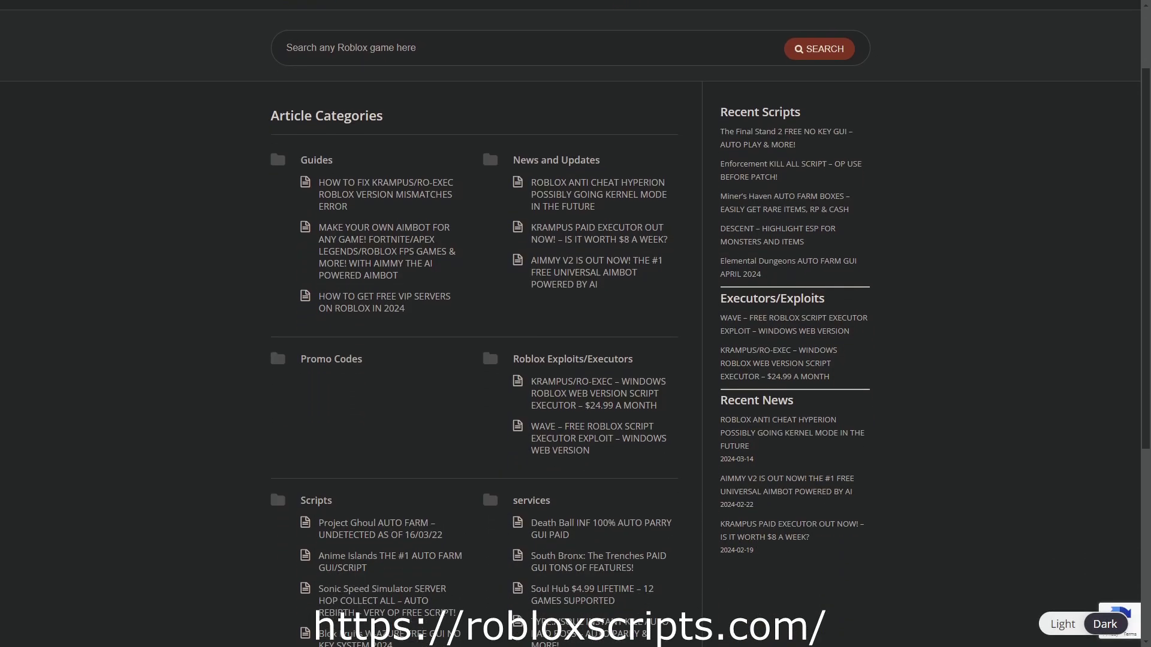
{"action": "scroll", "coordinate": [575, 323], "scroll_direction": "down", "scroll_amount": 2}
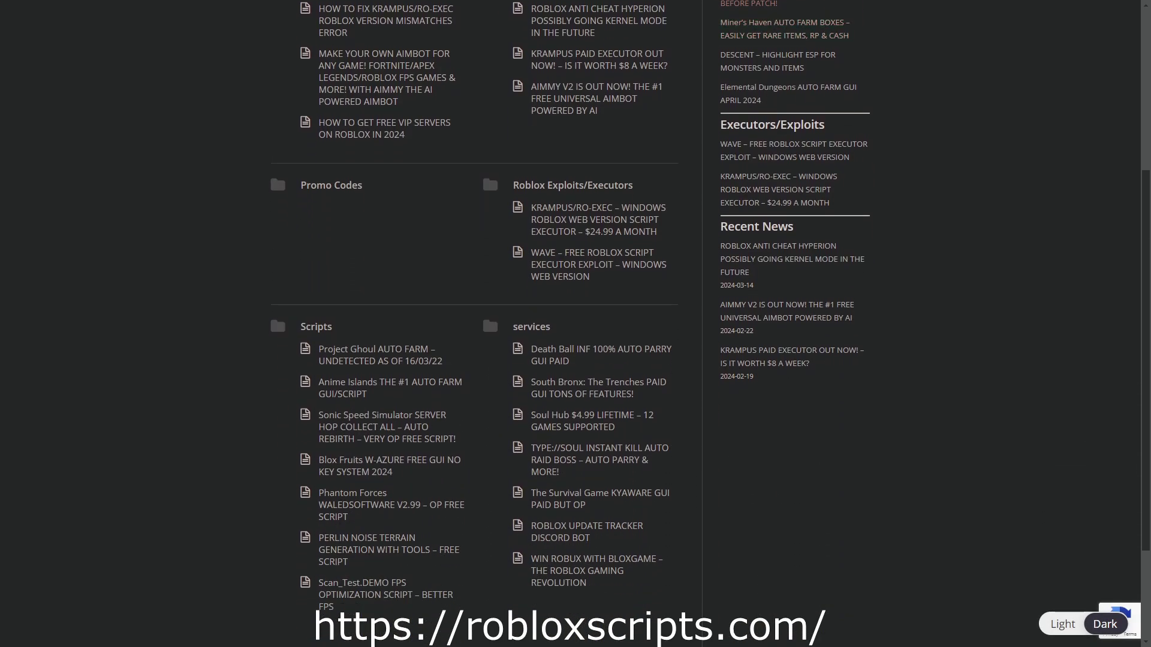
{"action": "left_click", "coordinate": [749, 3]}
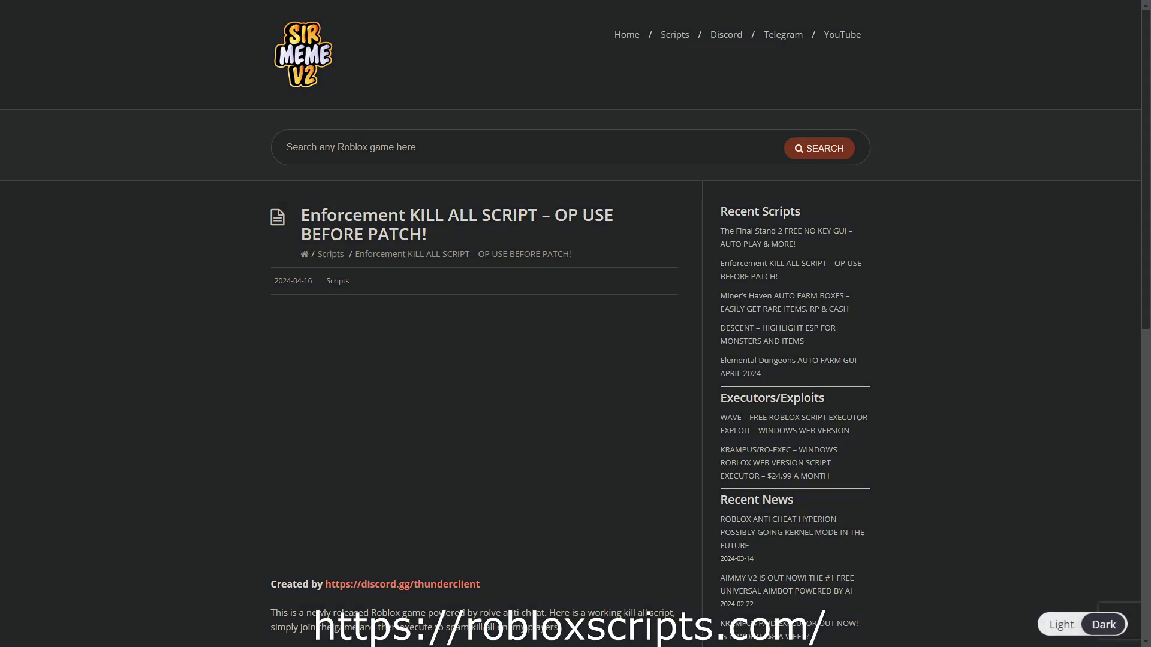
{"action": "scroll", "coordinate": [575, 323], "scroll_direction": "down", "scroll_amount": 3}
{"action": "scroll", "coordinate": [575, 324], "scroll_direction": "down", "scroll_amount": 1}
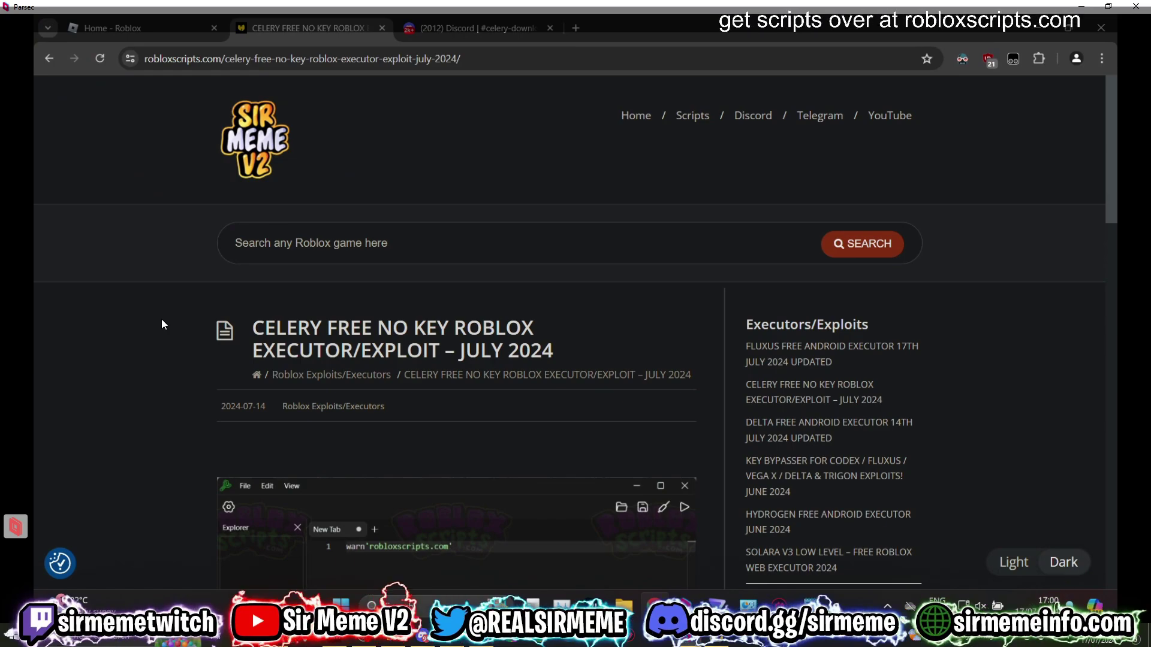
Step: Review the Celery executor article, including its title, preview image, features, download links and ban-risk notice
{"action": "scroll", "coordinate": [165, 324], "scroll_direction": "down", "scroll_amount": 2}
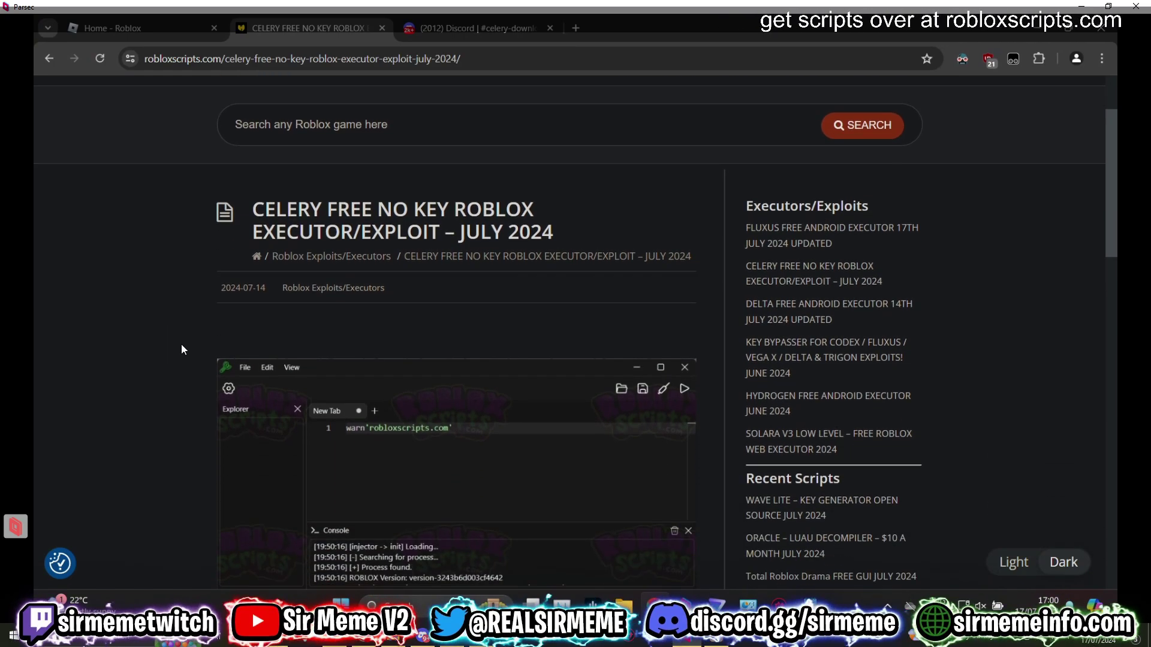
{"action": "left_click_drag", "start_coordinate": [382, 208], "coordinate": [535, 234]}
{"action": "left_click", "coordinate": [430, 234]}
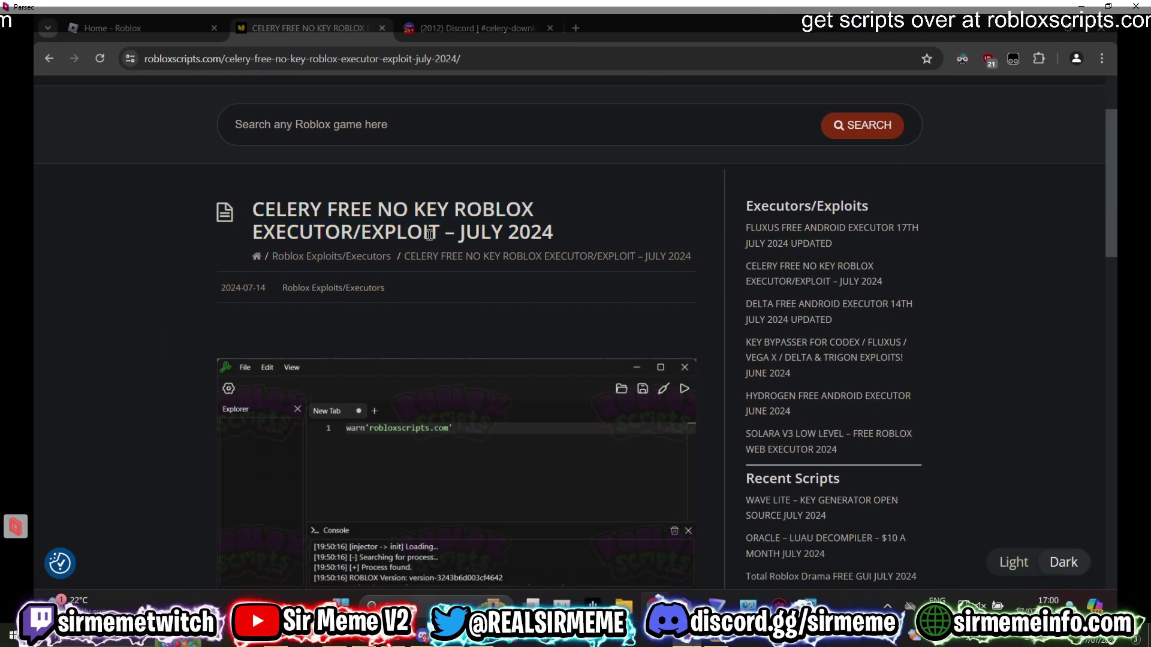
{"action": "scroll", "coordinate": [465, 257], "scroll_direction": "down", "scroll_amount": 6}
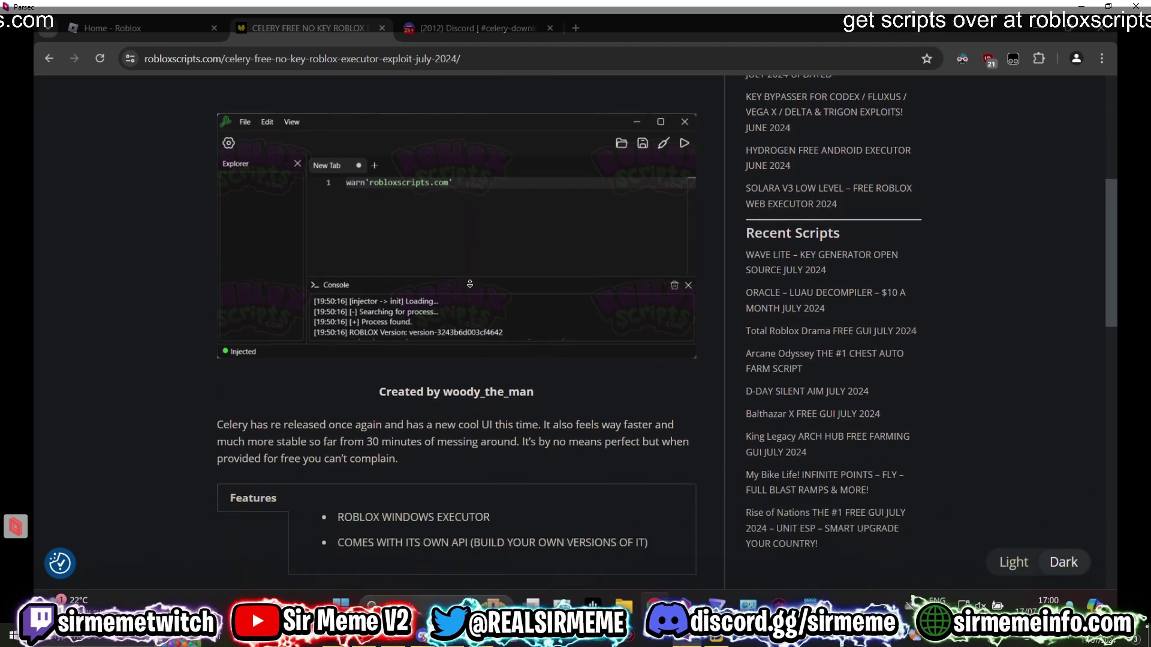
{"action": "scroll", "coordinate": [255, 311], "scroll_direction": "down", "scroll_amount": 1}
{"action": "left_click_drag", "start_coordinate": [210, 144], "coordinate": [521, 382]}
{"action": "left_click", "coordinate": [282, 224]}
{"action": "scroll", "coordinate": [313, 376], "scroll_direction": "down", "scroll_amount": 2}
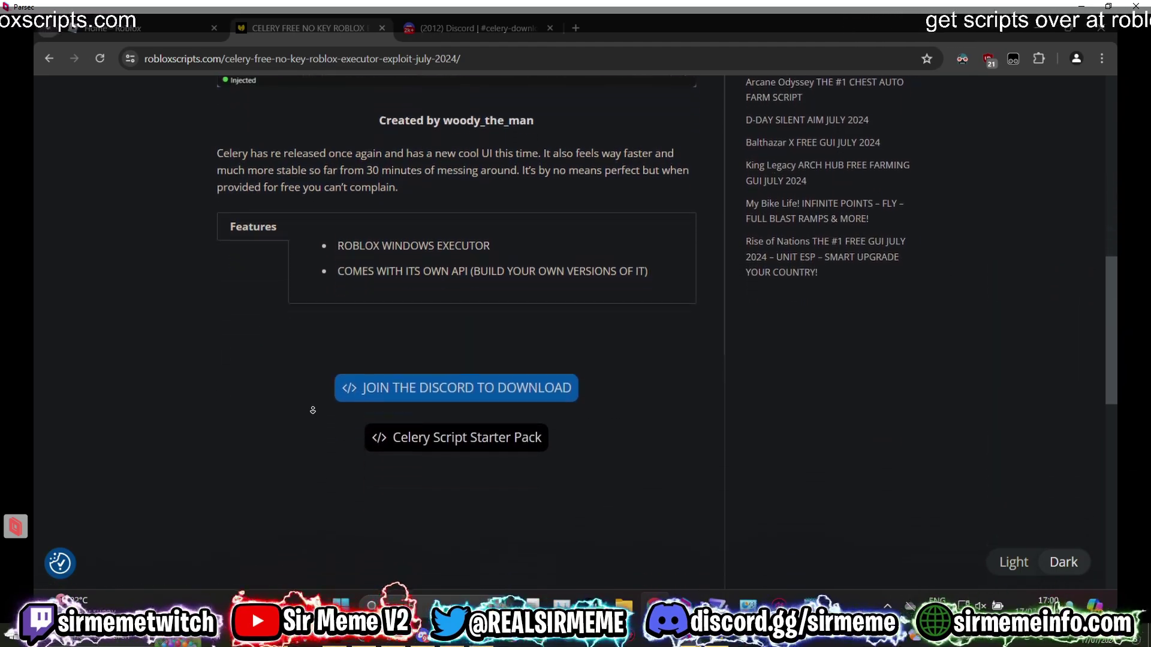
{"action": "scroll", "coordinate": [572, 425], "scroll_direction": "up", "scroll_amount": 2}
{"action": "scroll", "coordinate": [707, 439], "scroll_direction": "down", "scroll_amount": 3}
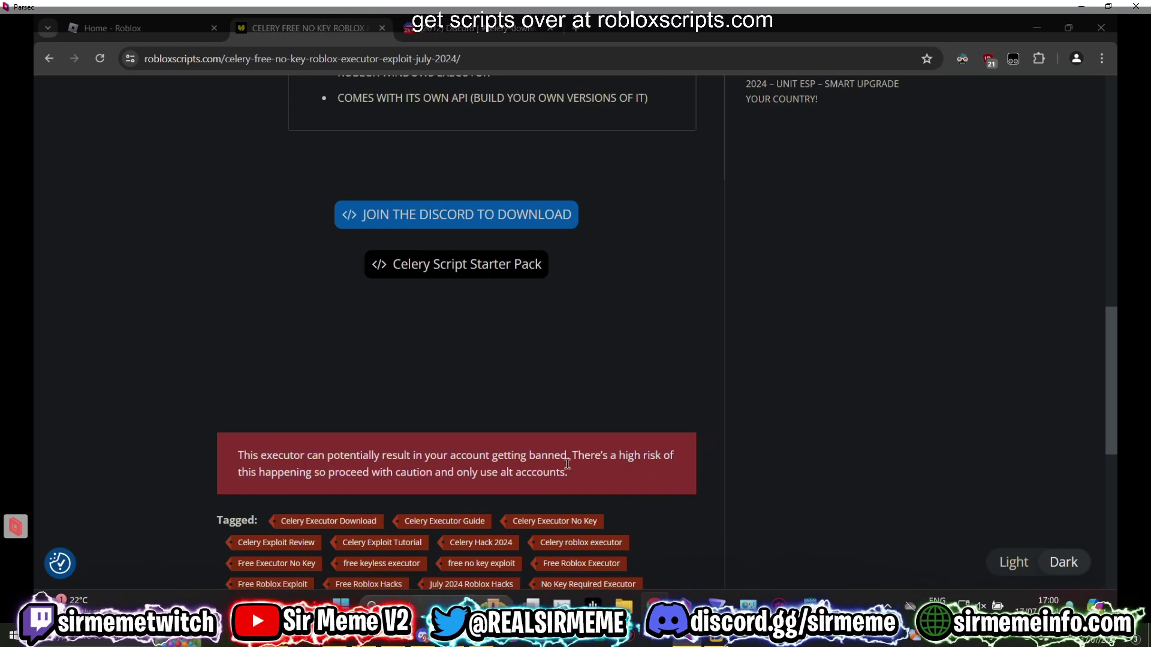
{"action": "scroll", "coordinate": [627, 434], "scroll_direction": "up", "scroll_amount": 3}
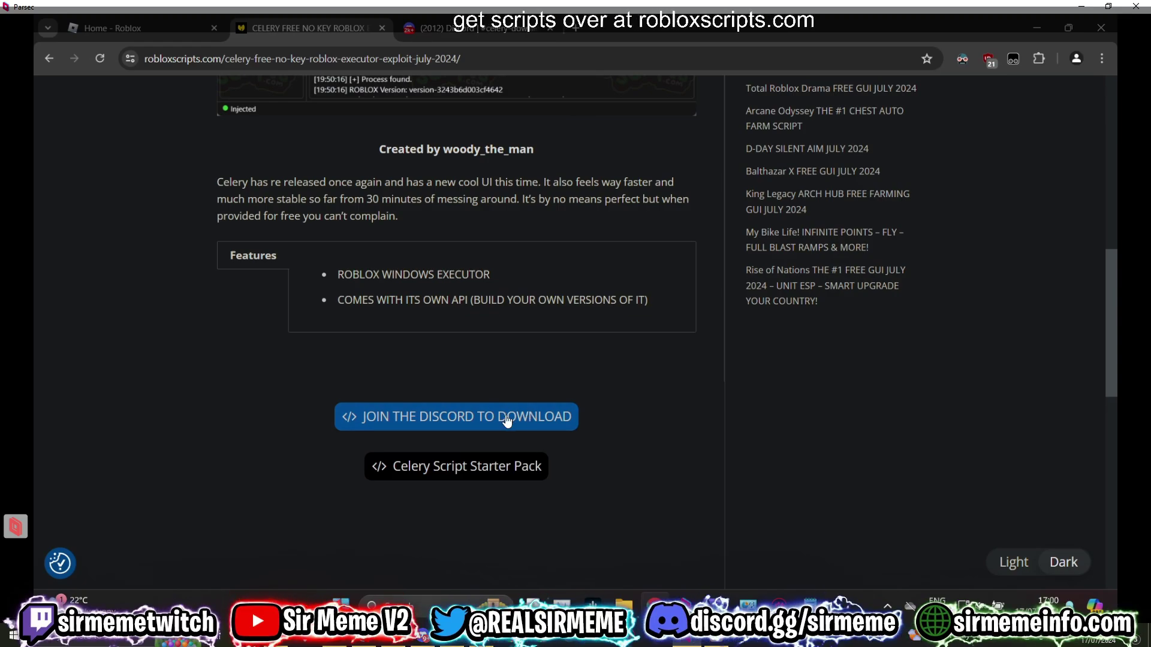
Step: Download CeleryInstaller.exe from the celery-download channel of the Celery Discord server, accepting the risky download
{"action": "left_click", "coordinate": [450, 32]}
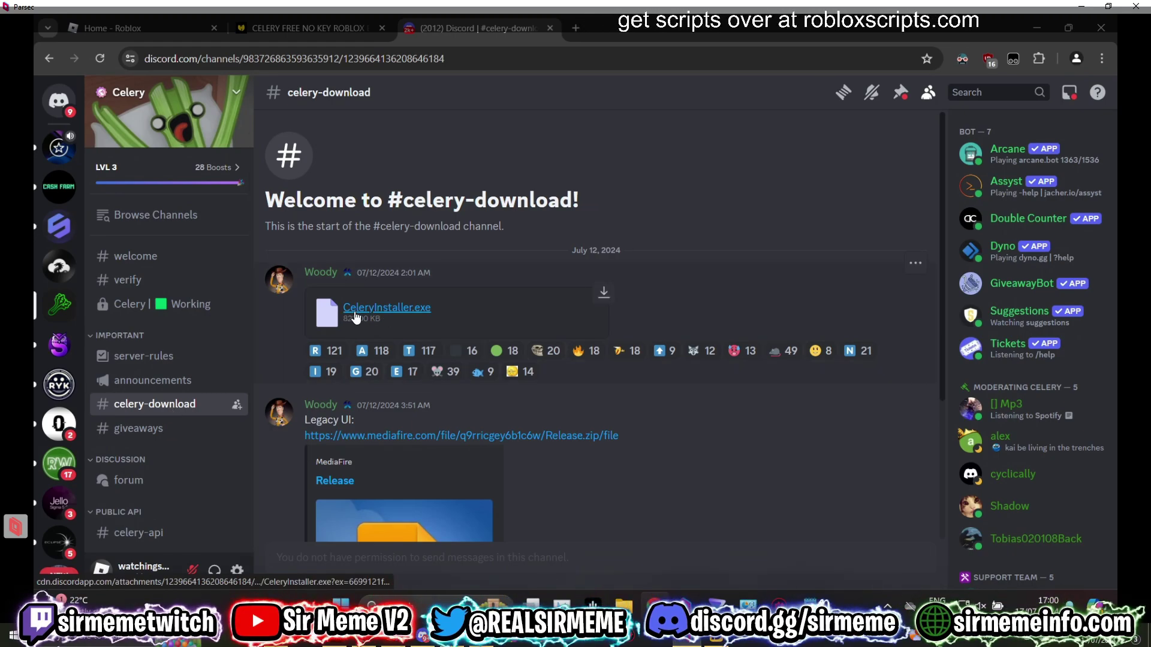
{"action": "left_click", "coordinate": [604, 294]}
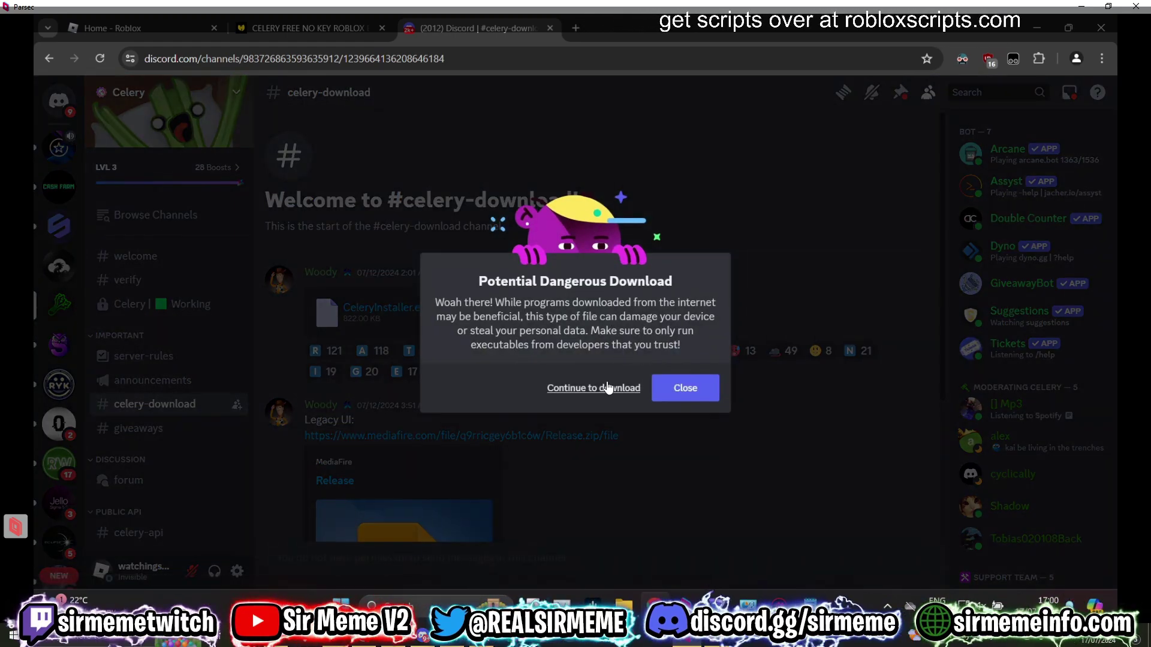
{"action": "left_click", "coordinate": [606, 387]}
Step: Place the downloaded CeleryInstaller.exe on the desktop and maximize the browser window again
{"action": "left_click_drag", "start_coordinate": [746, 28], "coordinate": [720, 319]}
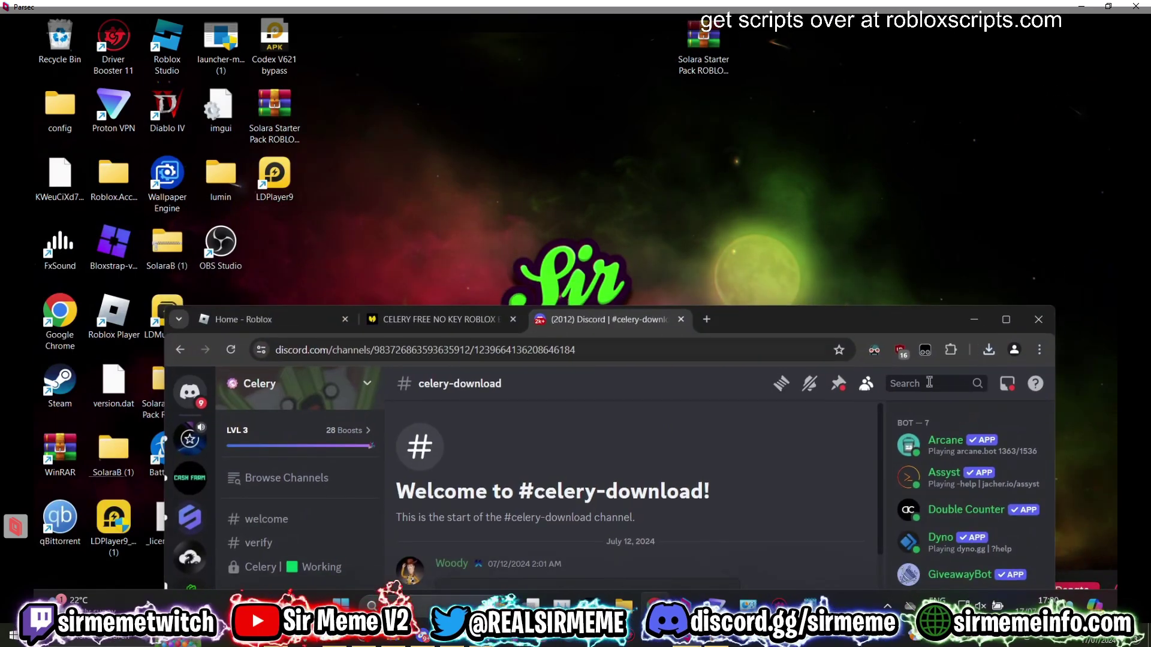
{"action": "left_click", "coordinate": [988, 351]}
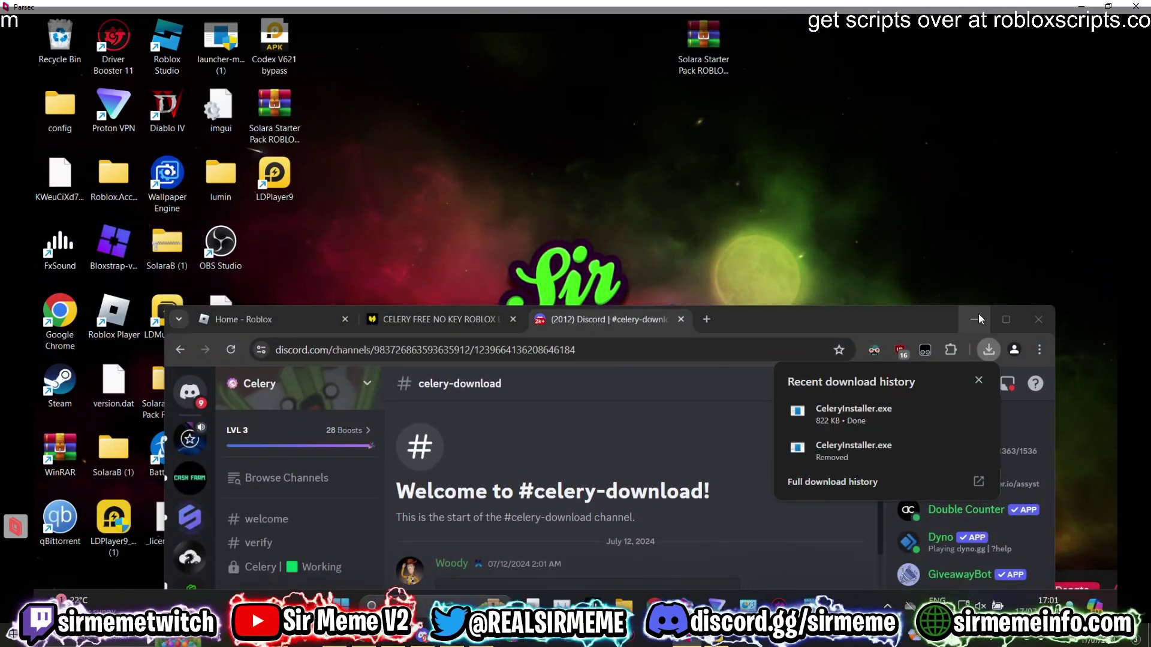
{"action": "left_click", "coordinate": [974, 319]}
{"action": "left_click", "coordinate": [653, 604]}
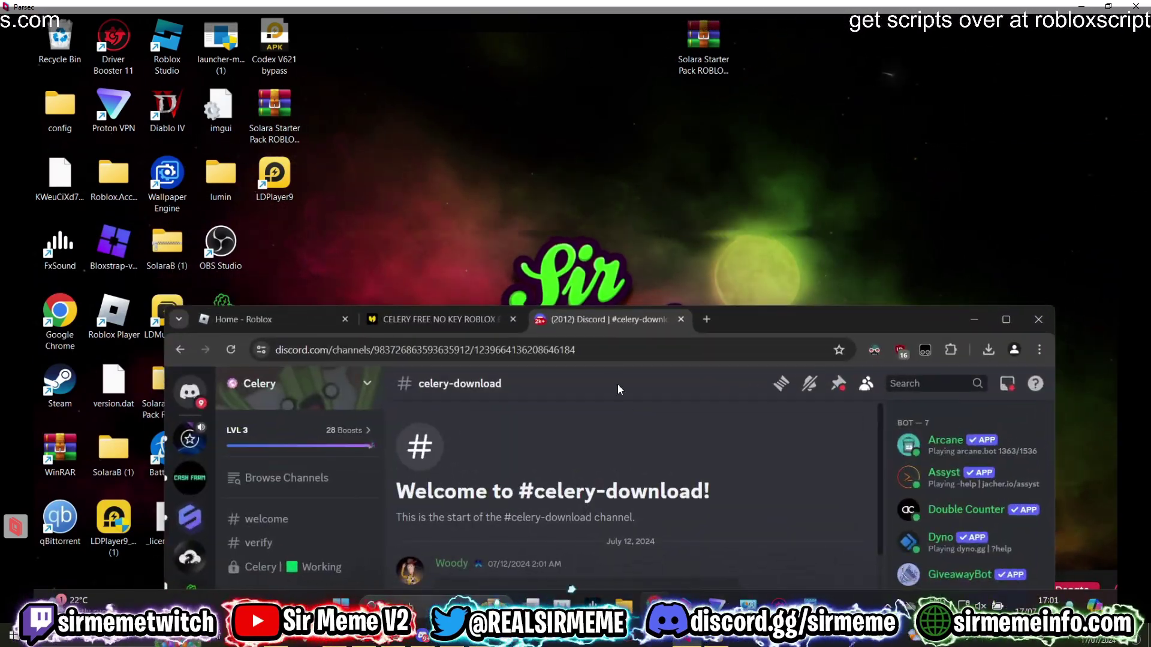
{"action": "left_click_drag", "start_coordinate": [727, 330], "coordinate": [712, 18]}
{"action": "left_click_drag", "start_coordinate": [712, 78], "coordinate": [713, 9]}
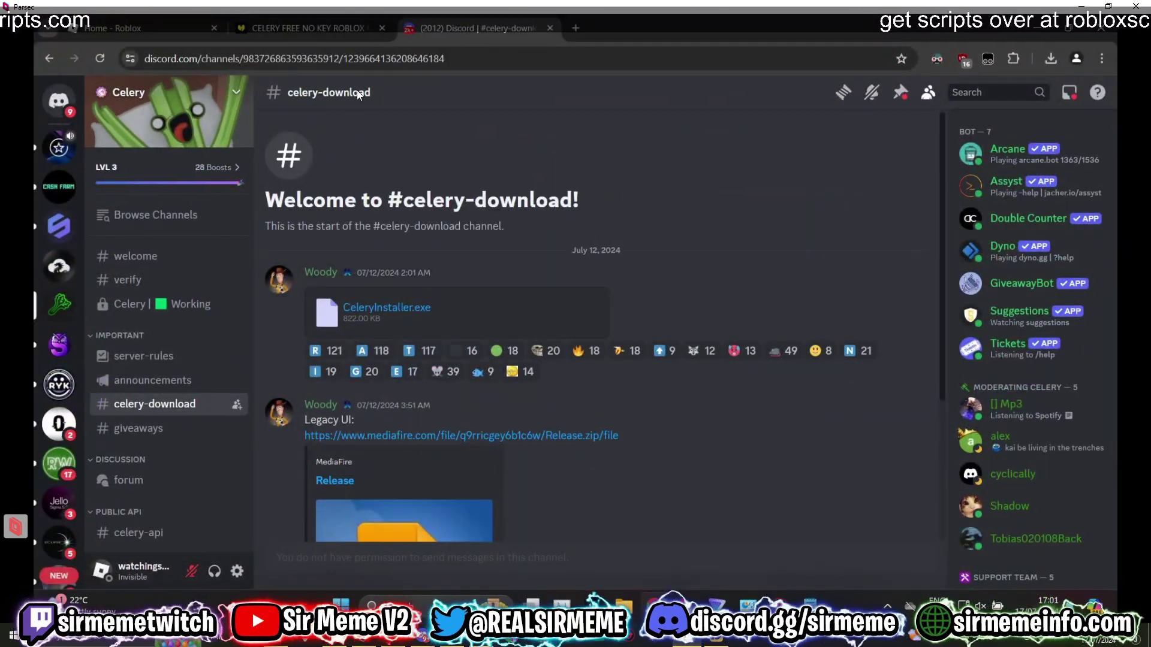
Step: Download the Celery Script Starter Pack from the Celery article and place its archive on the desktop
{"action": "left_click", "coordinate": [361, 29]}
{"action": "scroll", "coordinate": [653, 368], "scroll_direction": "down", "scroll_amount": 2}
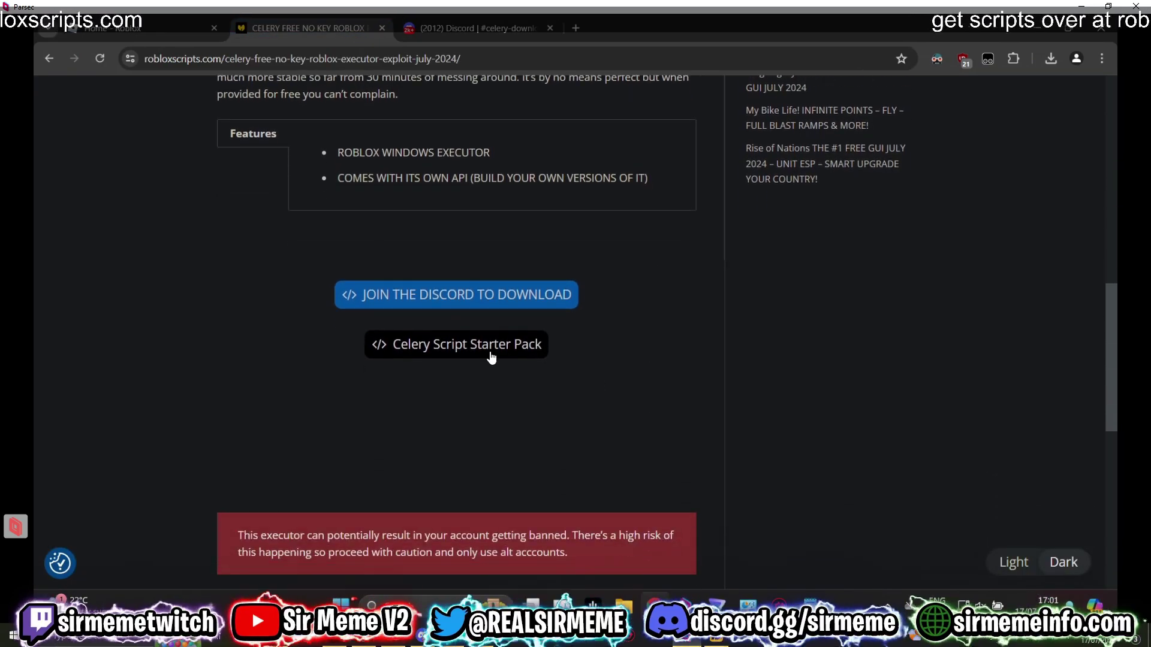
{"action": "left_click", "coordinate": [489, 354]}
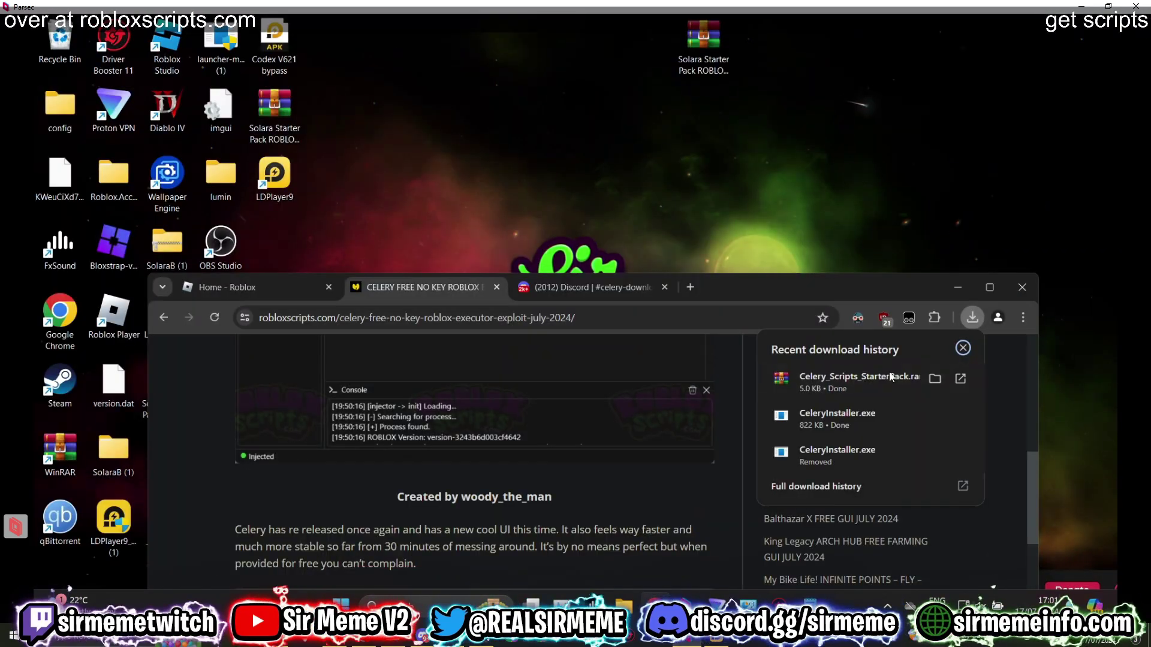
{"action": "left_click_drag", "start_coordinate": [860, 376], "coordinate": [652, 57]}
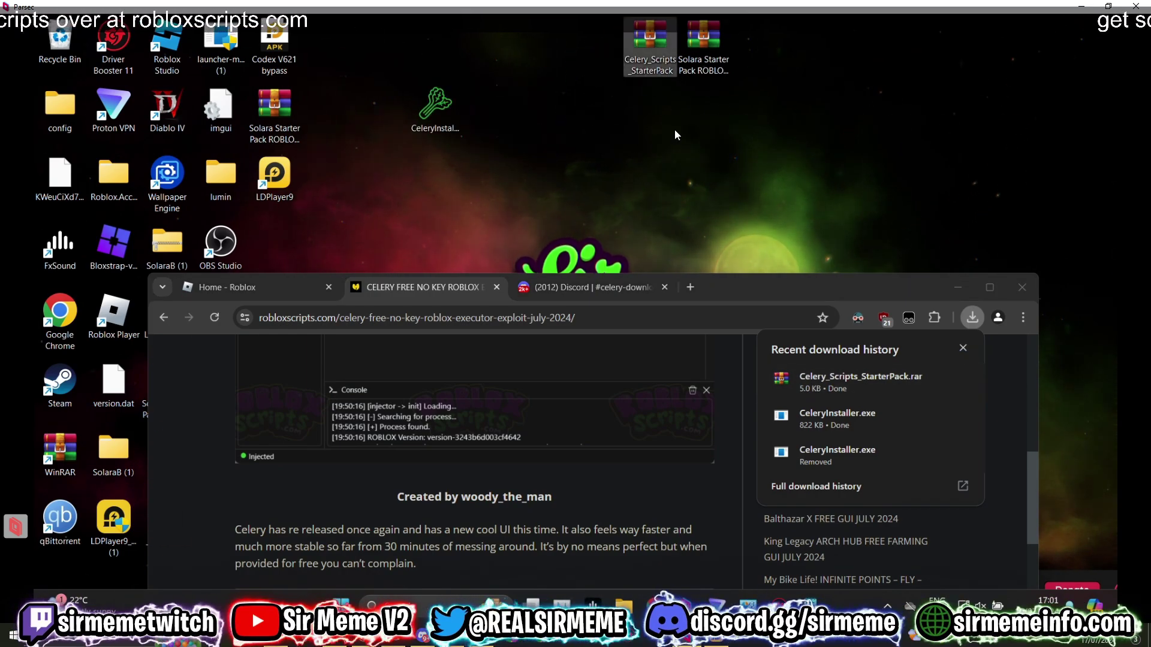
{"action": "left_click_drag", "start_coordinate": [736, 289], "coordinate": [687, 242]}
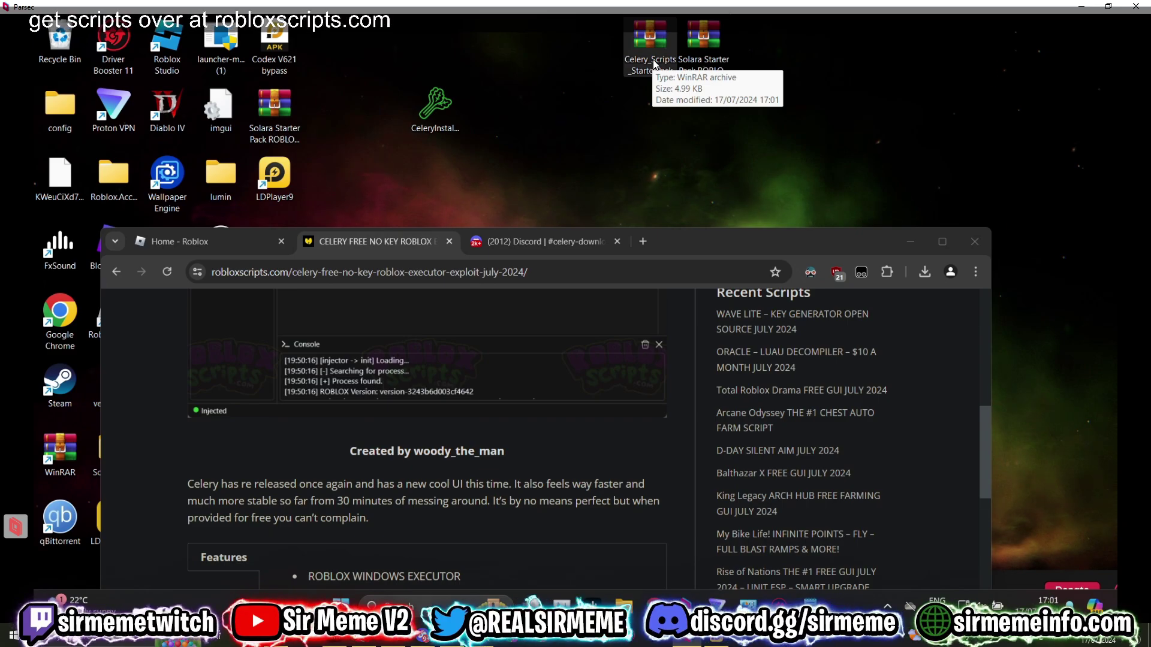
{"action": "left_click_drag", "start_coordinate": [689, 241], "coordinate": [840, 230]}
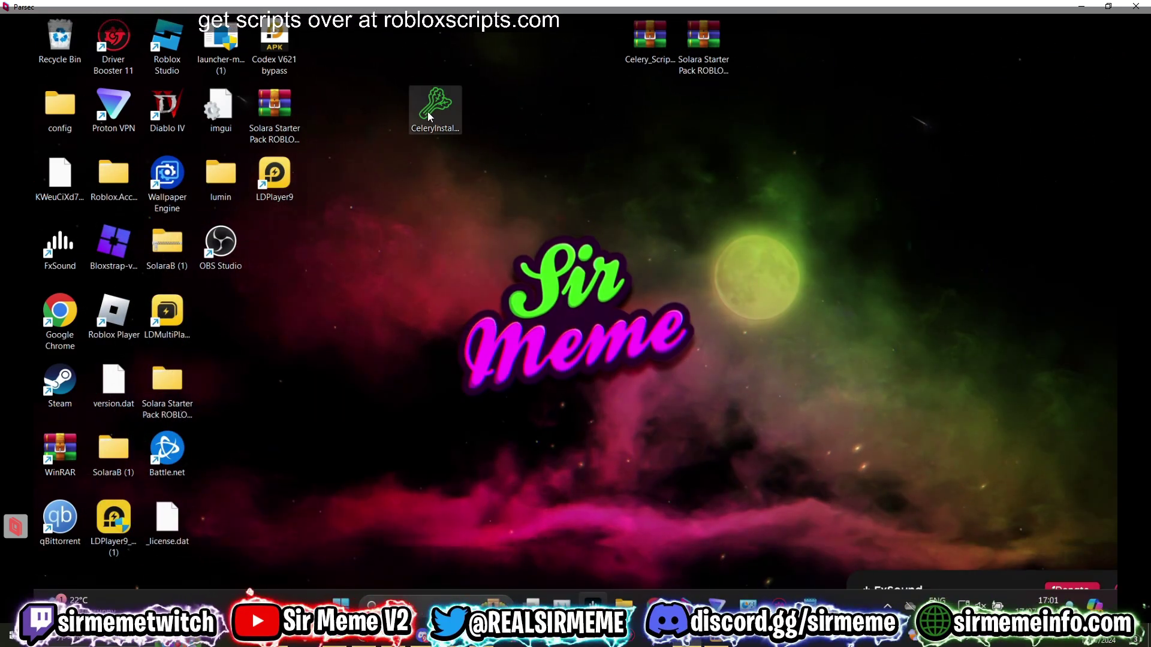
Step: Run CeleryInstaller.exe from the desktop despite the SmartScreen block and allow it to make changes to the device
{"action": "double_click", "coordinate": [427, 111]}
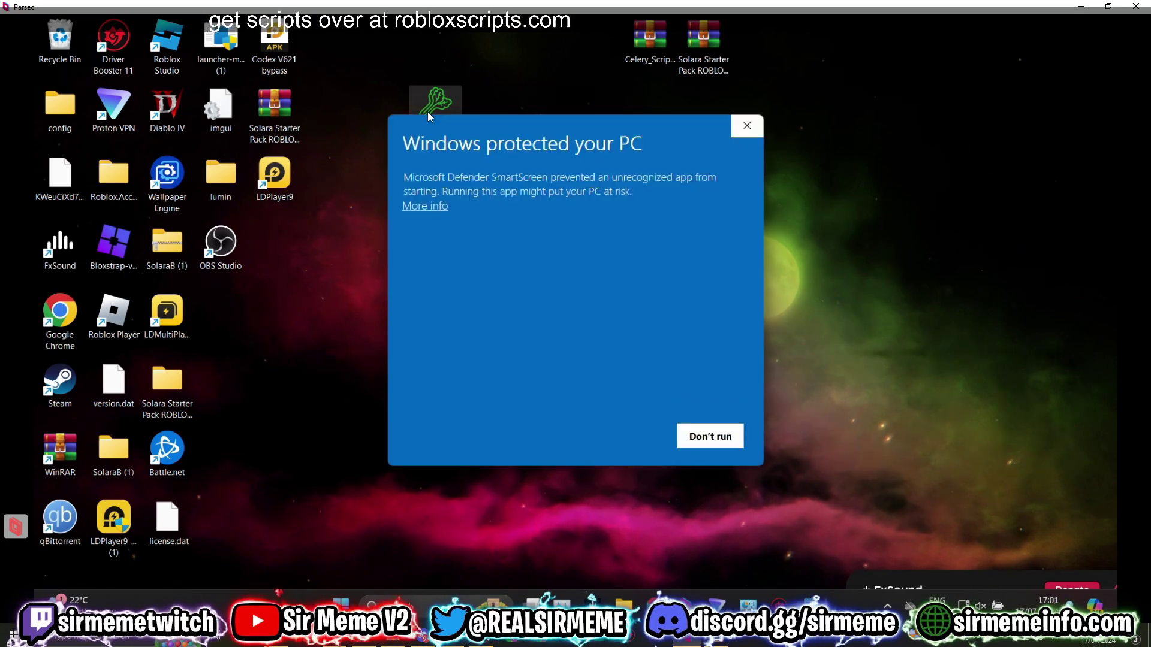
{"action": "left_click", "coordinate": [424, 207]}
{"action": "left_click", "coordinate": [617, 437]}
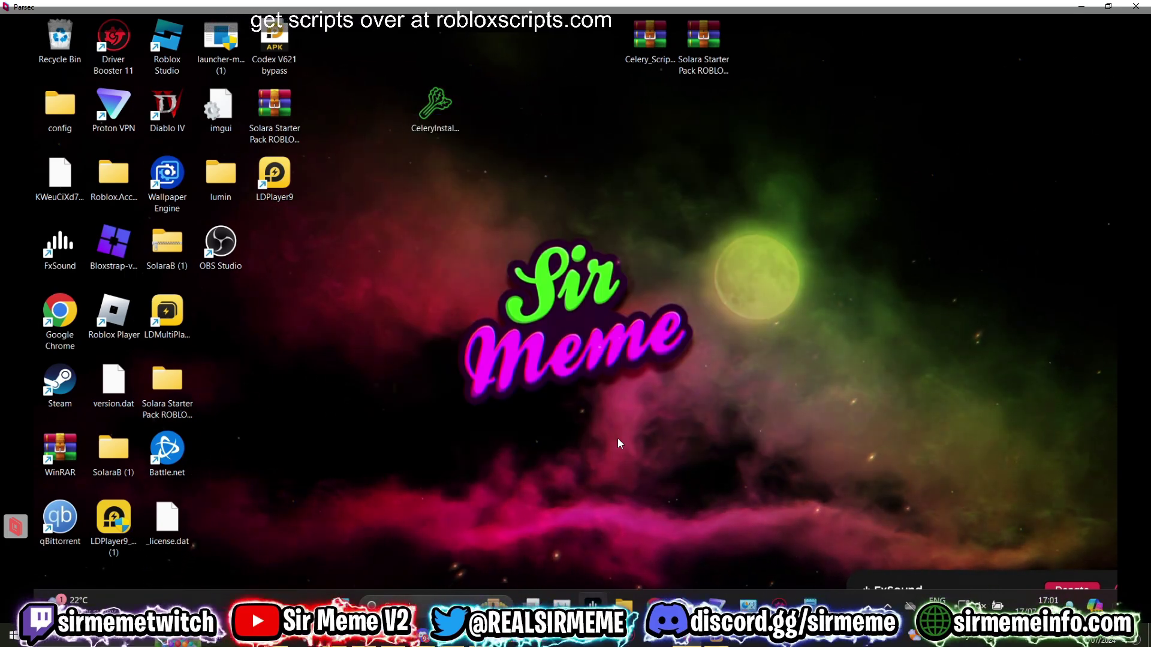
{"action": "left_click", "coordinate": [612, 357]}
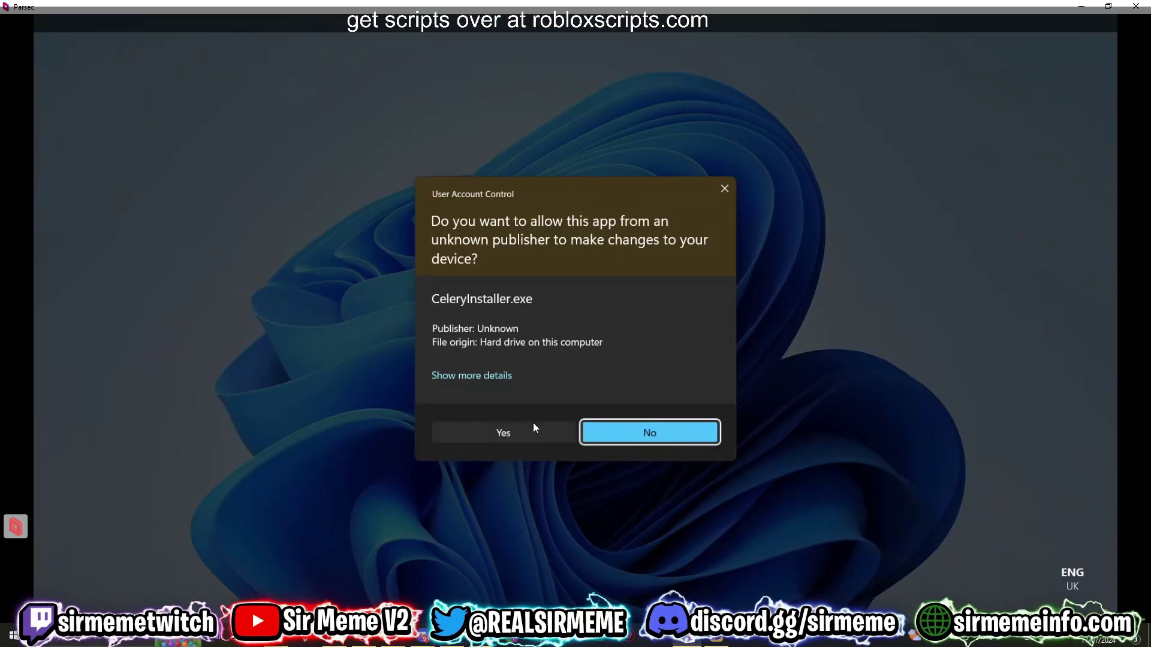
{"action": "left_click", "coordinate": [533, 426]}
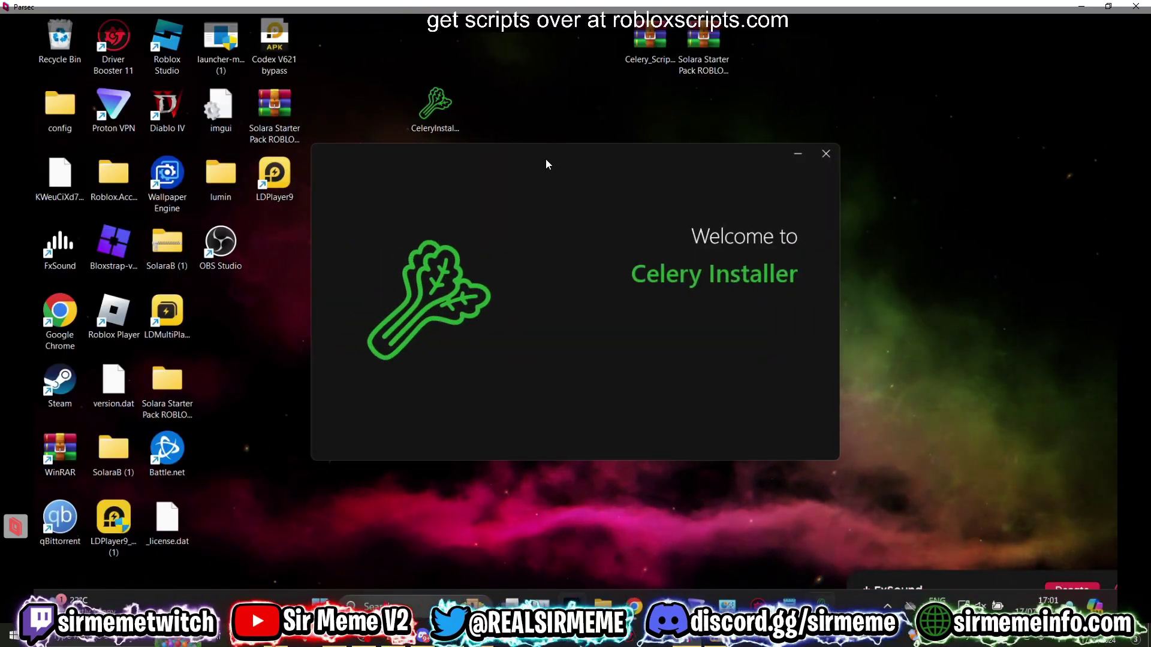
Step: Install Celery with the New UI executor in the installer's current directory, Desktop\Celery
{"action": "left_click", "coordinate": [412, 289]}
{"action": "left_click", "coordinate": [380, 307]}
{"action": "left_click", "coordinate": [806, 484]}
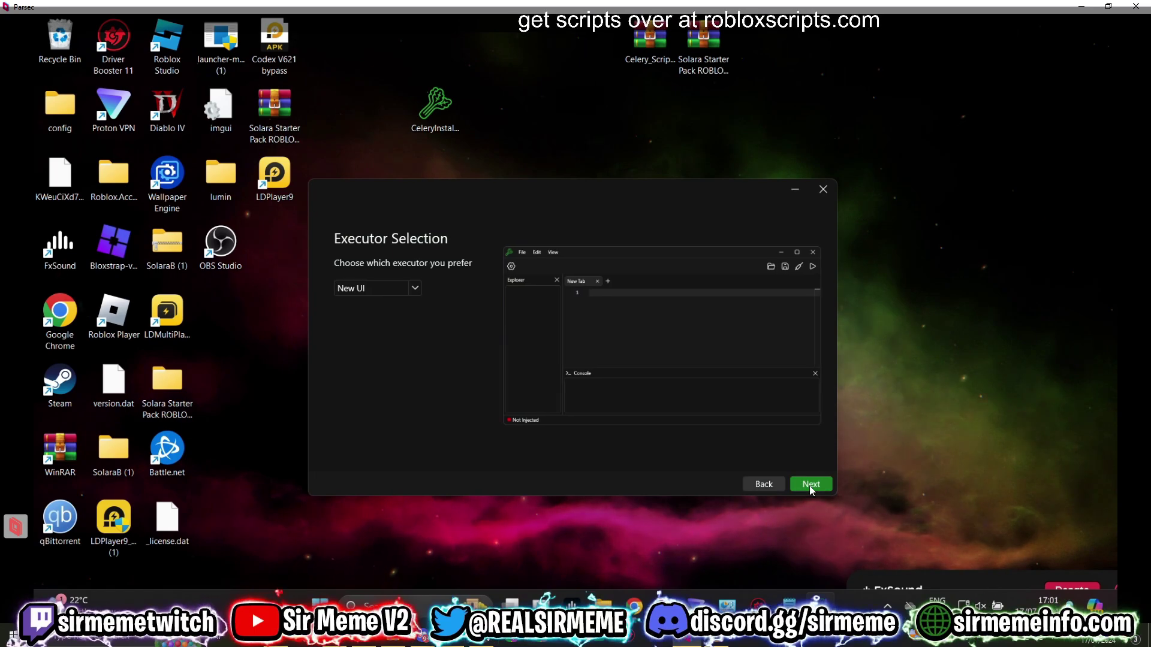
{"action": "left_click", "coordinate": [462, 306]}
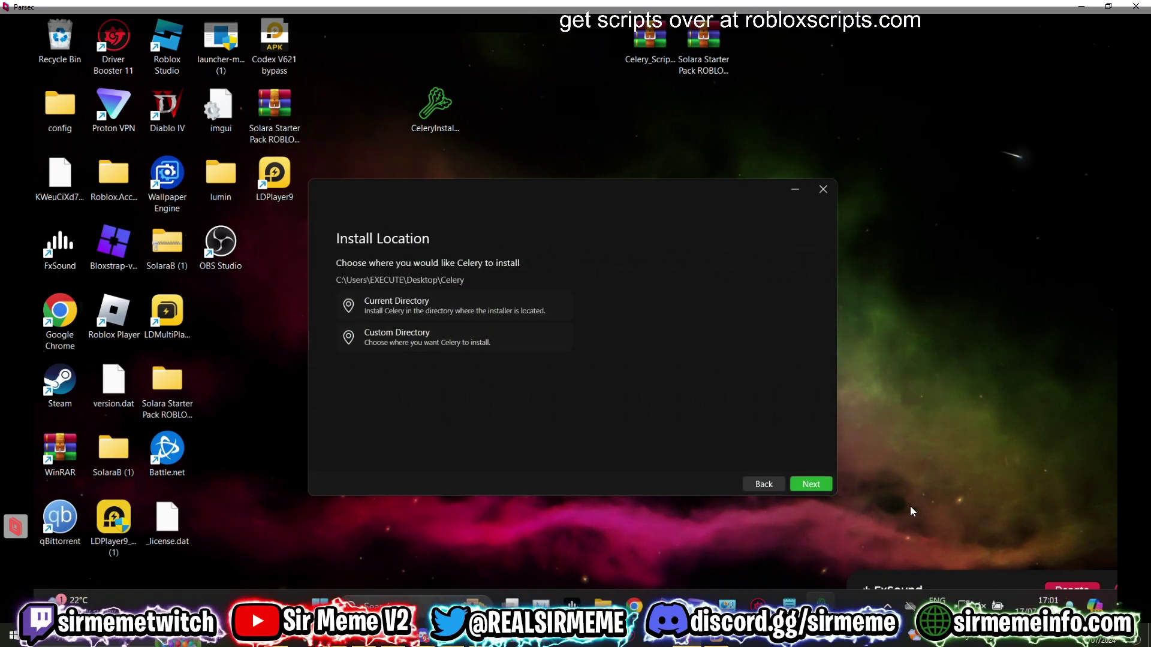
{"action": "left_click", "coordinate": [810, 484]}
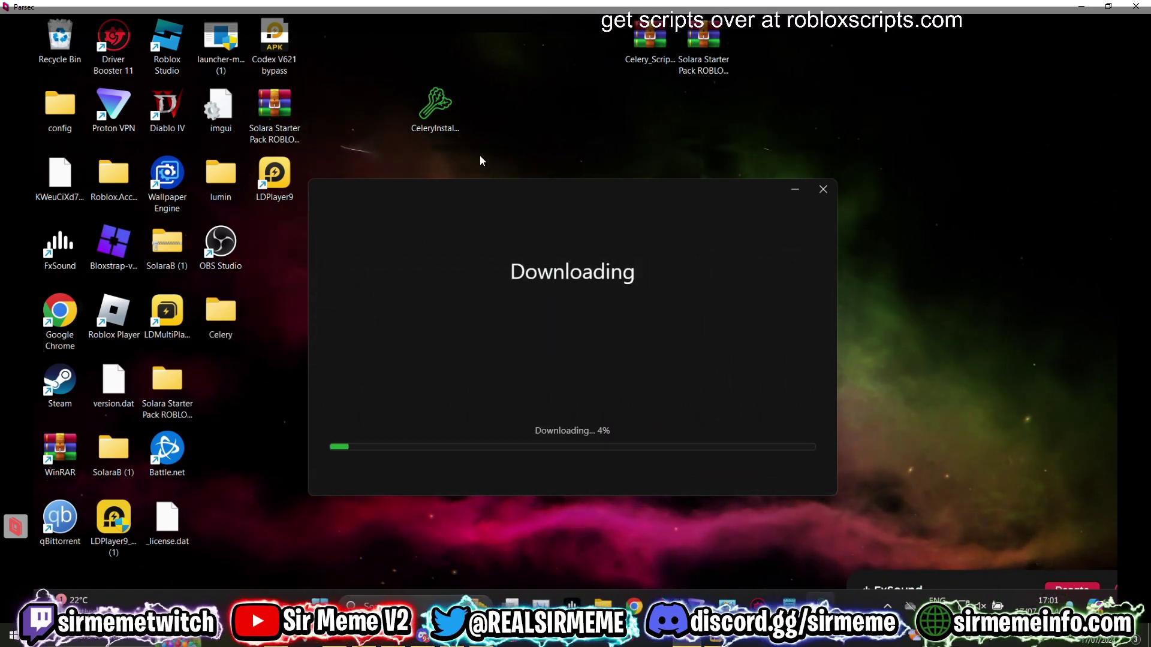
{"action": "left_click_drag", "start_coordinate": [496, 192], "coordinate": [520, 177]}
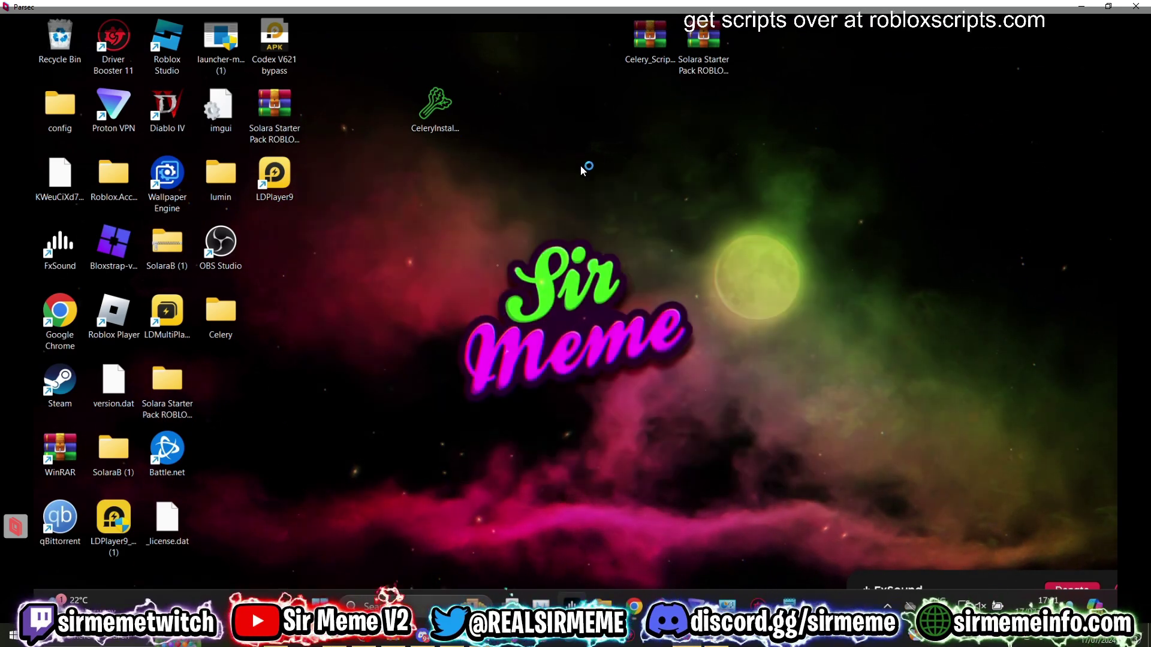
Step: Launch the Celery application from the new Celery folder with administrator approval and position its window beside the file list
{"action": "double_click", "coordinate": [222, 318]}
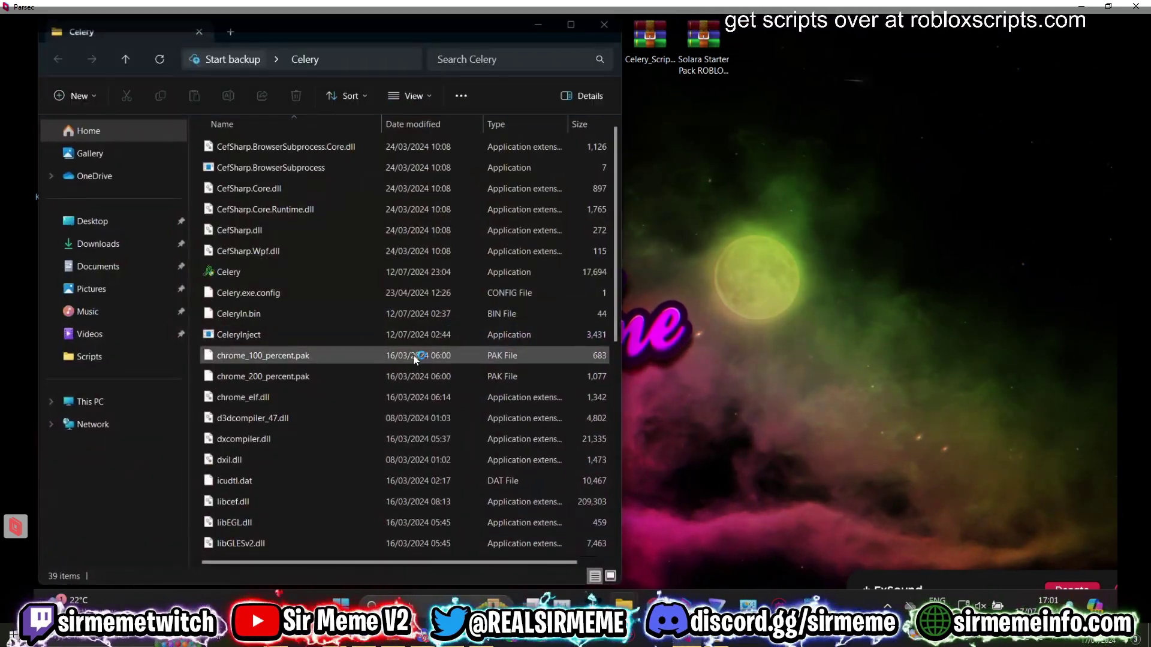
{"action": "double_click", "coordinate": [336, 271]}
{"action": "double_click", "coordinate": [311, 356]}
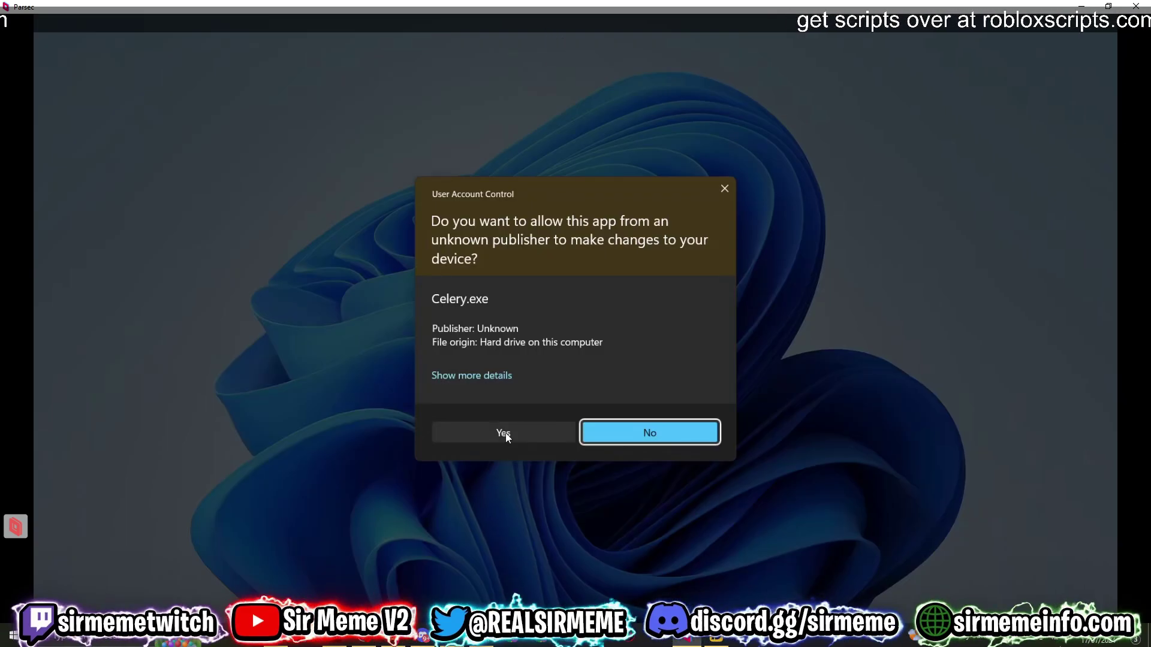
{"action": "left_click", "coordinate": [506, 433]}
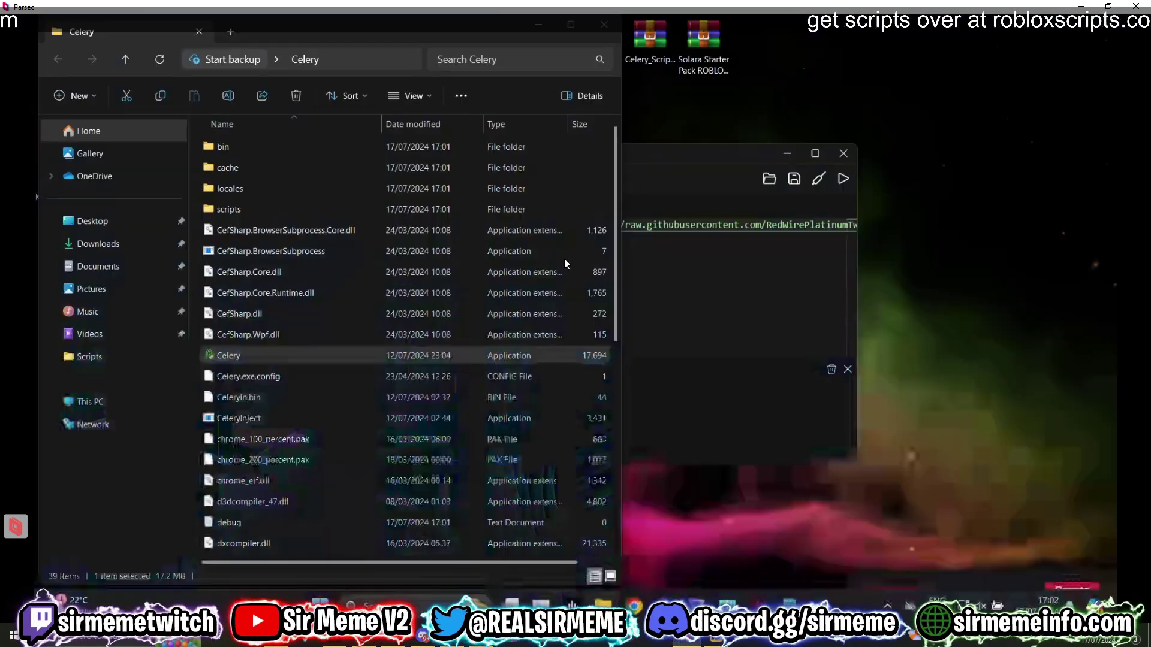
{"action": "left_click_drag", "start_coordinate": [682, 156], "coordinate": [848, 256]}
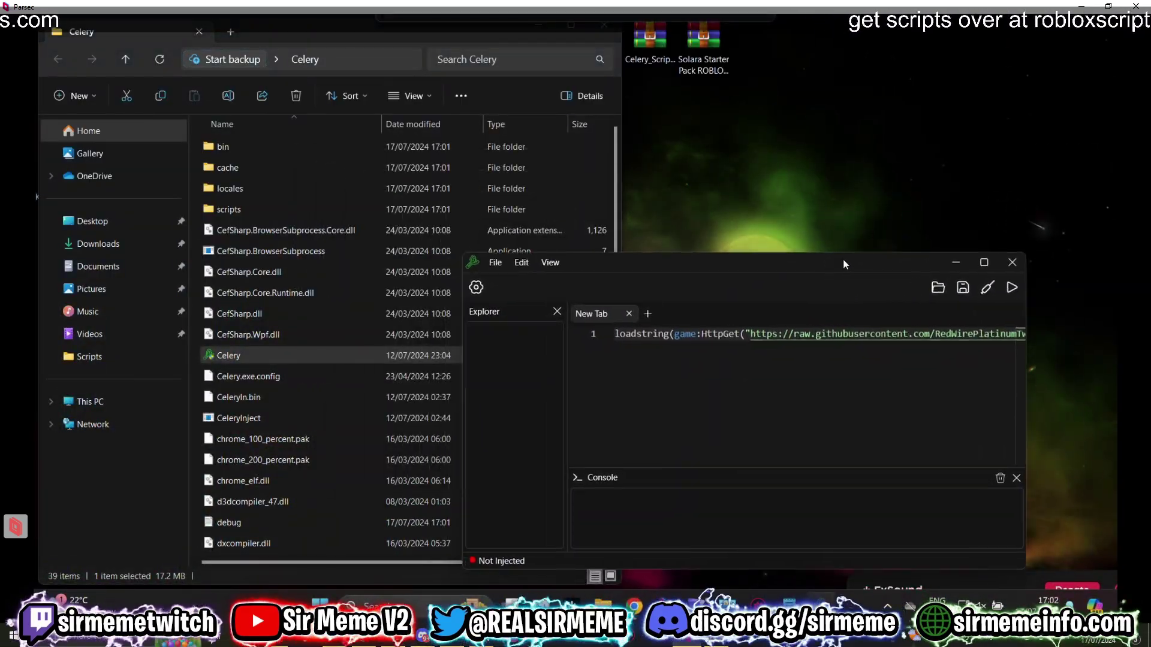
Step: Extract the Celery_Scripts_StarterPack archive with WinRAR into its own folder on the desktop
{"action": "right_click", "coordinate": [646, 29]}
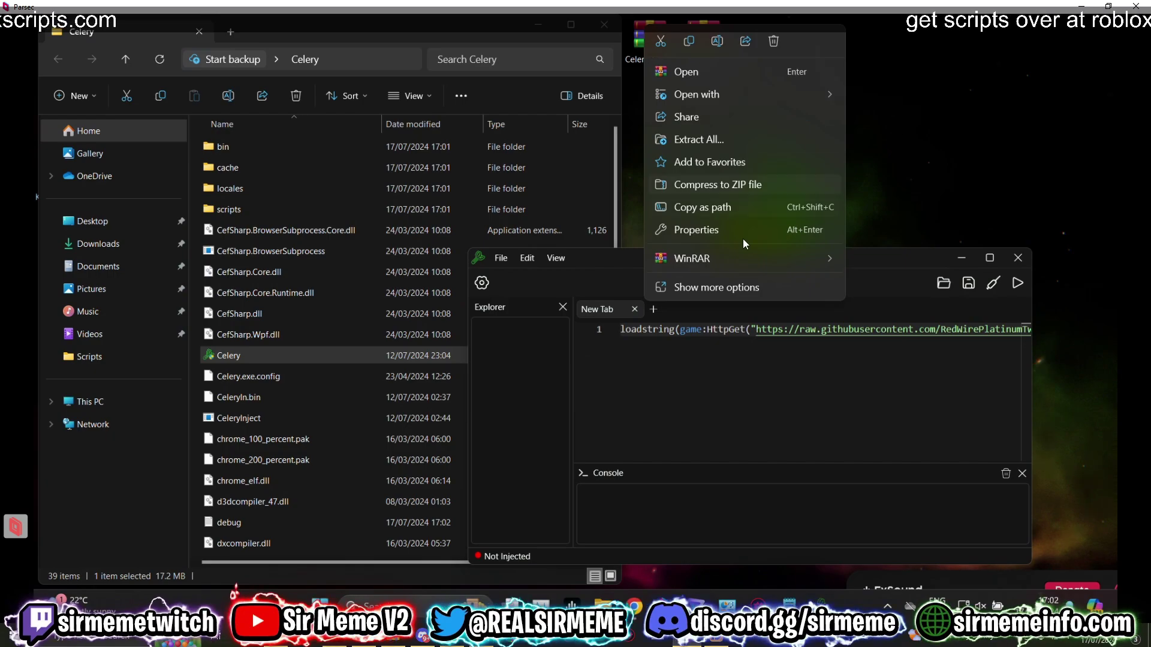
{"action": "mouse_move", "coordinate": [747, 257]}
{"action": "left_click", "coordinate": [1005, 304]}
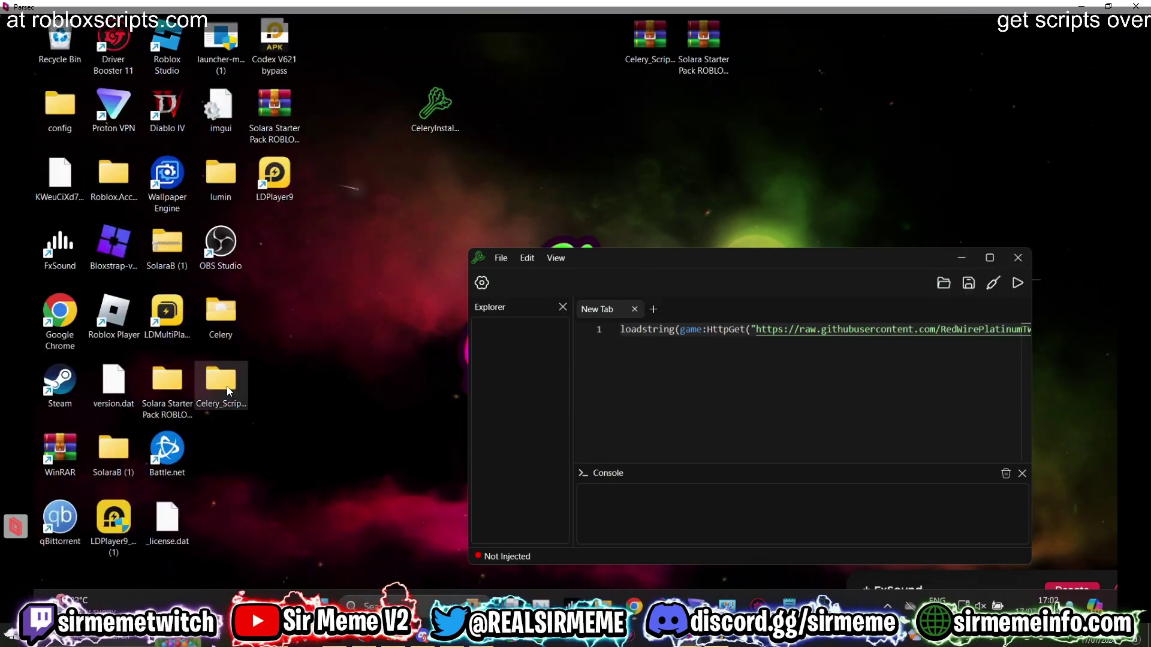
Step: Open the inner Celery_Scripts_StarterPack folder of the extracted starter pack and place its window beside the desktop icons
{"action": "double_click", "coordinate": [227, 391]}
{"action": "left_click_drag", "start_coordinate": [394, 19], "coordinate": [894, 115]}
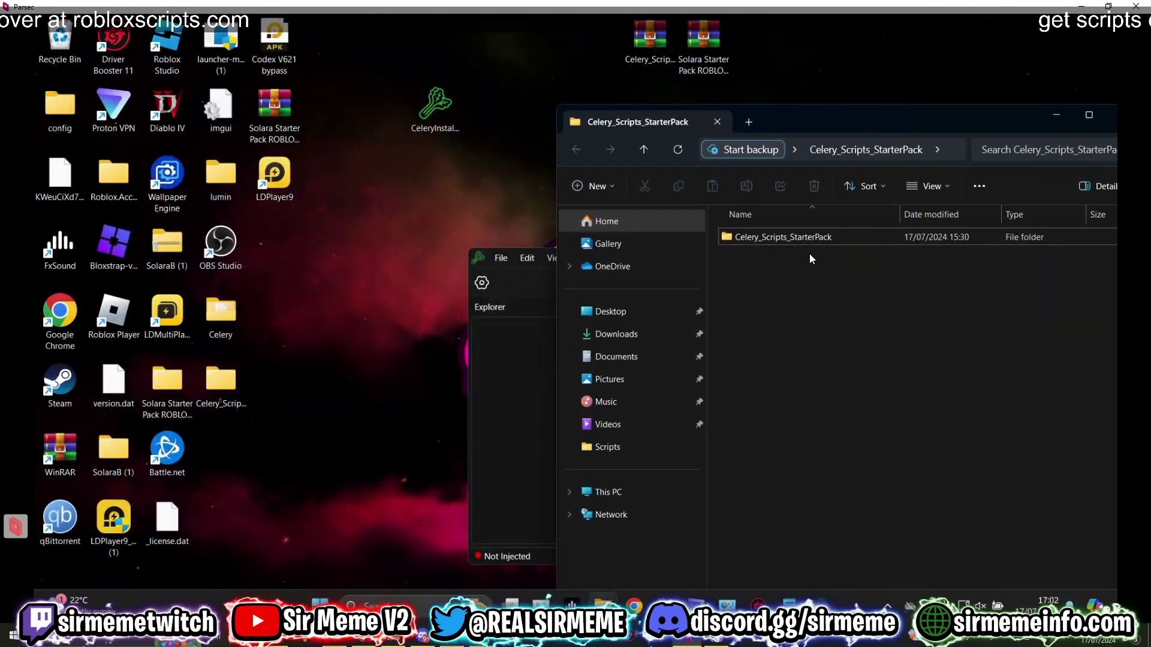
{"action": "double_click", "coordinate": [800, 243]}
{"action": "left_click_drag", "start_coordinate": [818, 127], "coordinate": [903, 111]}
Step: Move all six starter pack script files into the scripts folder of the Celery installation and close the starter pack window
{"action": "mouse_move", "coordinate": [602, 605]}
{"action": "left_click", "coordinate": [608, 541]}
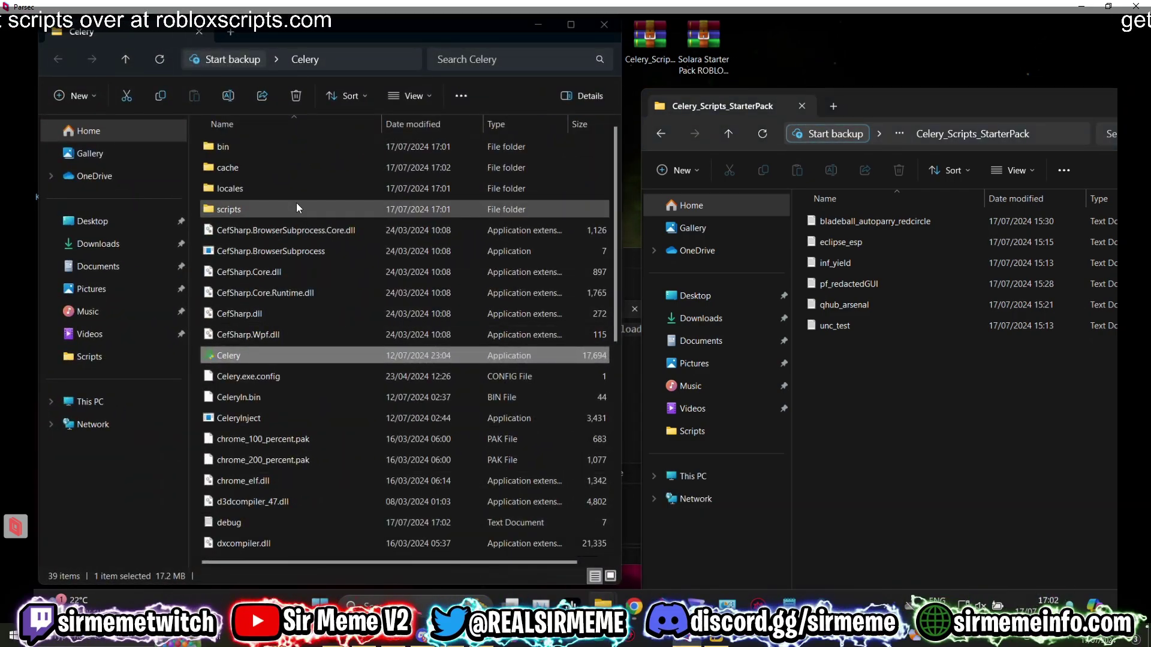
{"action": "double_click", "coordinate": [297, 203]}
{"action": "left_click_drag", "start_coordinate": [822, 407], "coordinate": [872, 180]}
{"action": "left_click_drag", "start_coordinate": [886, 223], "coordinate": [528, 272]}
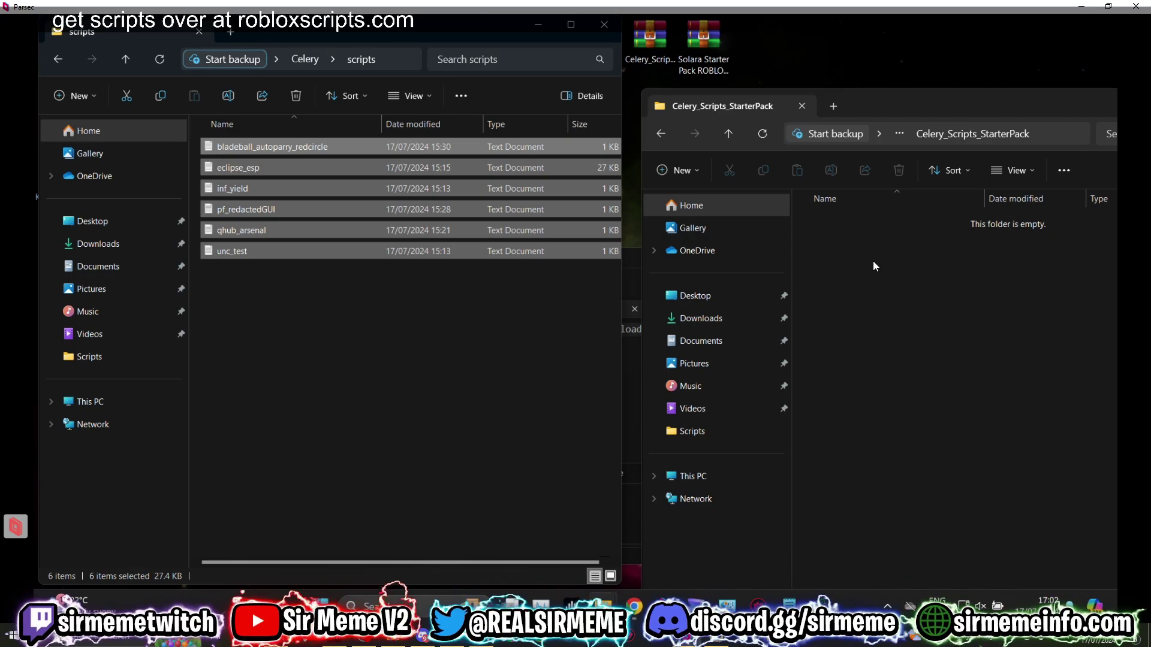
{"action": "left_click_drag", "start_coordinate": [890, 113], "coordinate": [634, 135]}
{"action": "left_click", "coordinate": [941, 134]}
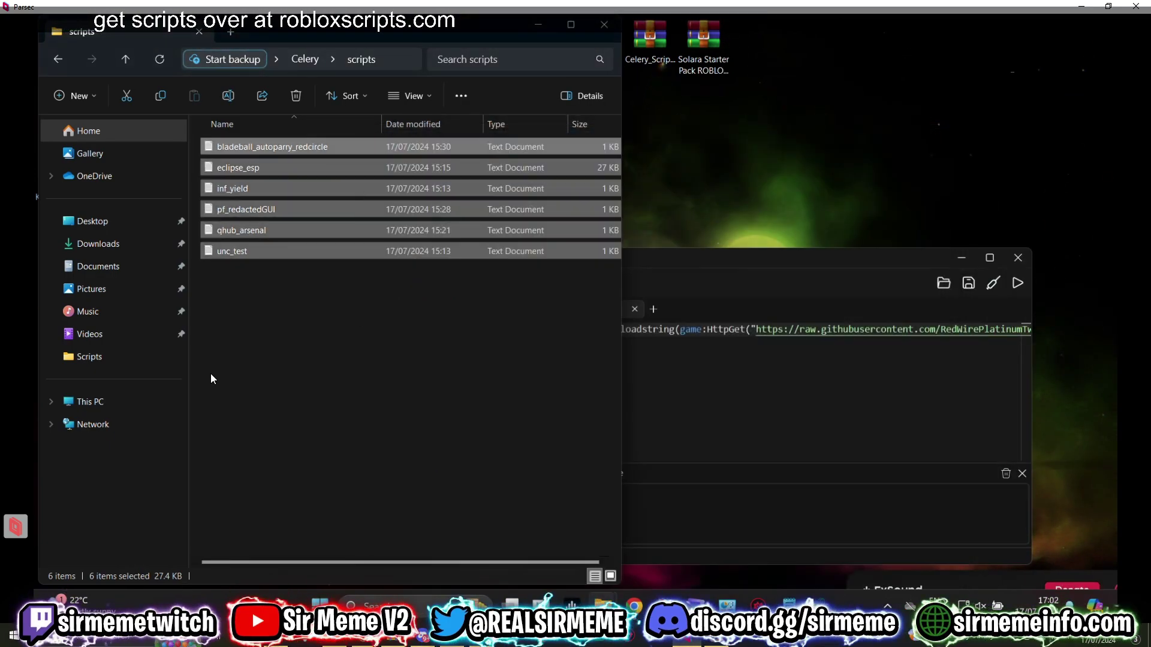
Step: Bring the Celery window forward from behind the scripts folder and position it over the running Roblox game
{"action": "left_click", "coordinate": [211, 378]}
{"action": "left_click_drag", "start_coordinate": [671, 256], "coordinate": [525, 218]}
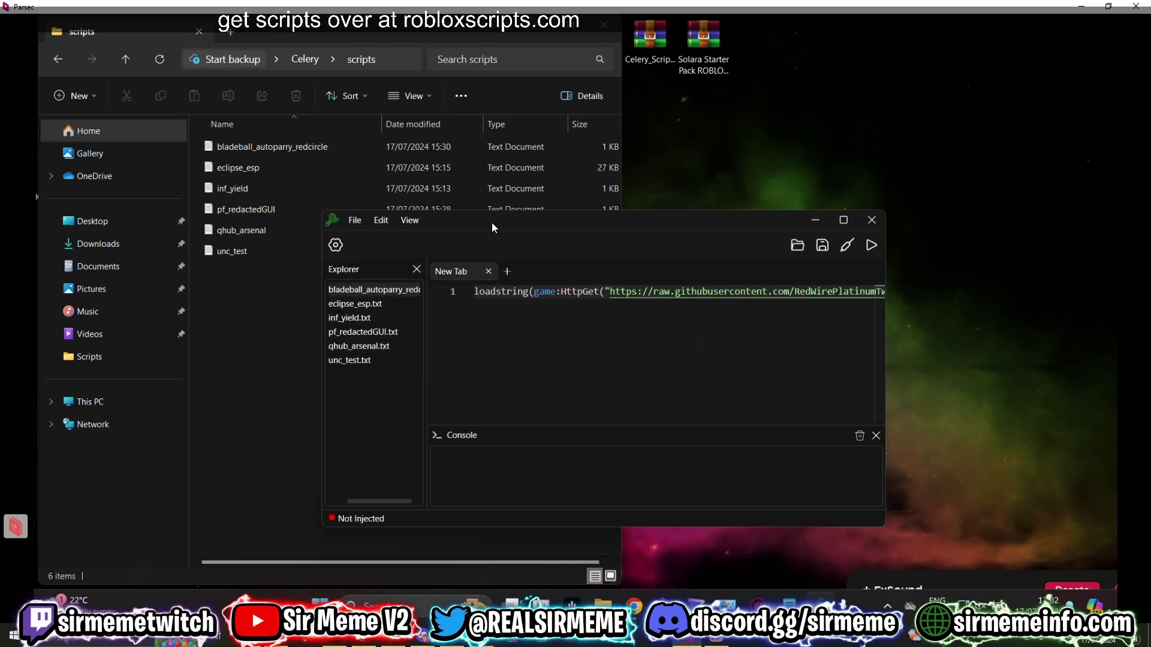
{"action": "left_click", "coordinate": [493, 208]}
{"action": "left_click_drag", "start_coordinate": [575, 224], "coordinate": [740, 264]}
{"action": "left_click_drag", "start_coordinate": [544, 541], "coordinate": [524, 541]}
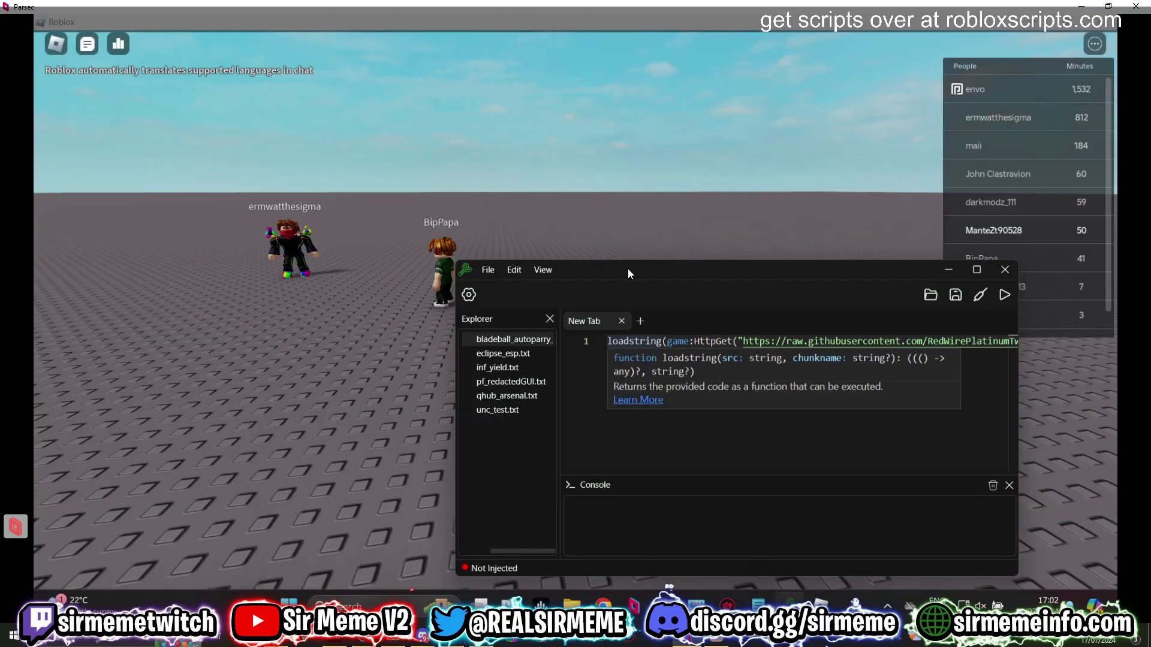
{"action": "mouse_move", "coordinate": [627, 269]}
{"action": "left_mouse_down"}
{"action": "mouse_move", "coordinate": [610, 283]}
{"action": "mouse_move", "coordinate": [636, 259]}
{"action": "left_mouse_up"}
Step: Delete the whole loadstring script from the New Tab editor and inject Celery into Roblox
{"action": "left_click", "coordinate": [749, 408]}
{"action": "key", "text": "ctrl+a"}
{"action": "key", "text": "BackSpace"}
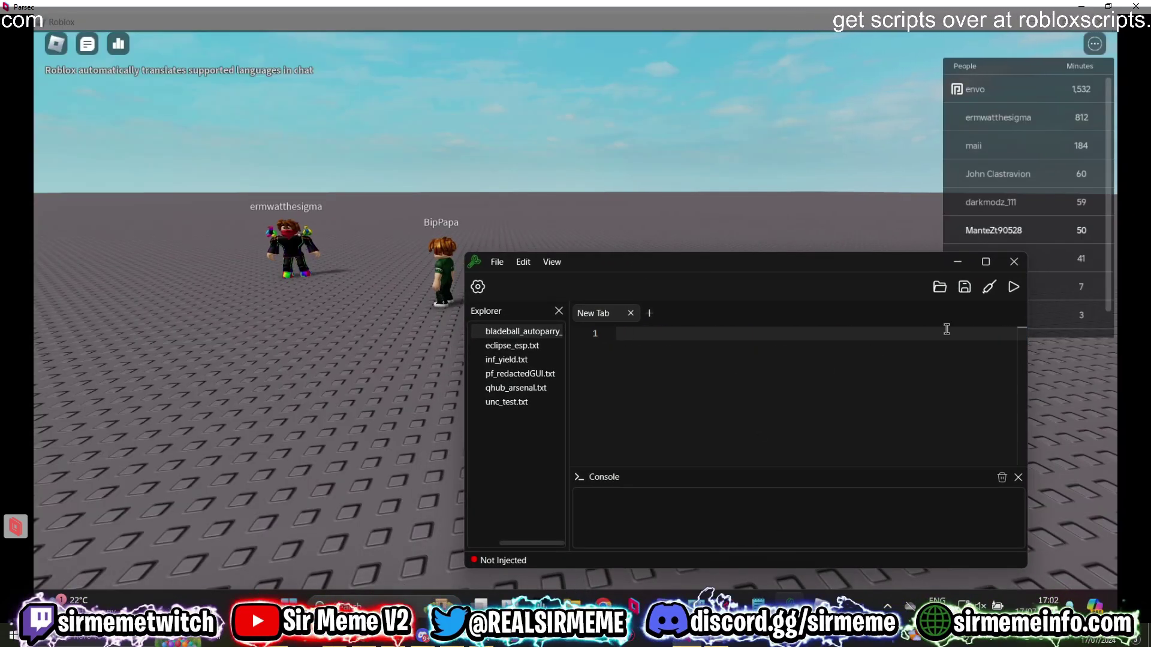
{"action": "left_click", "coordinate": [989, 286]}
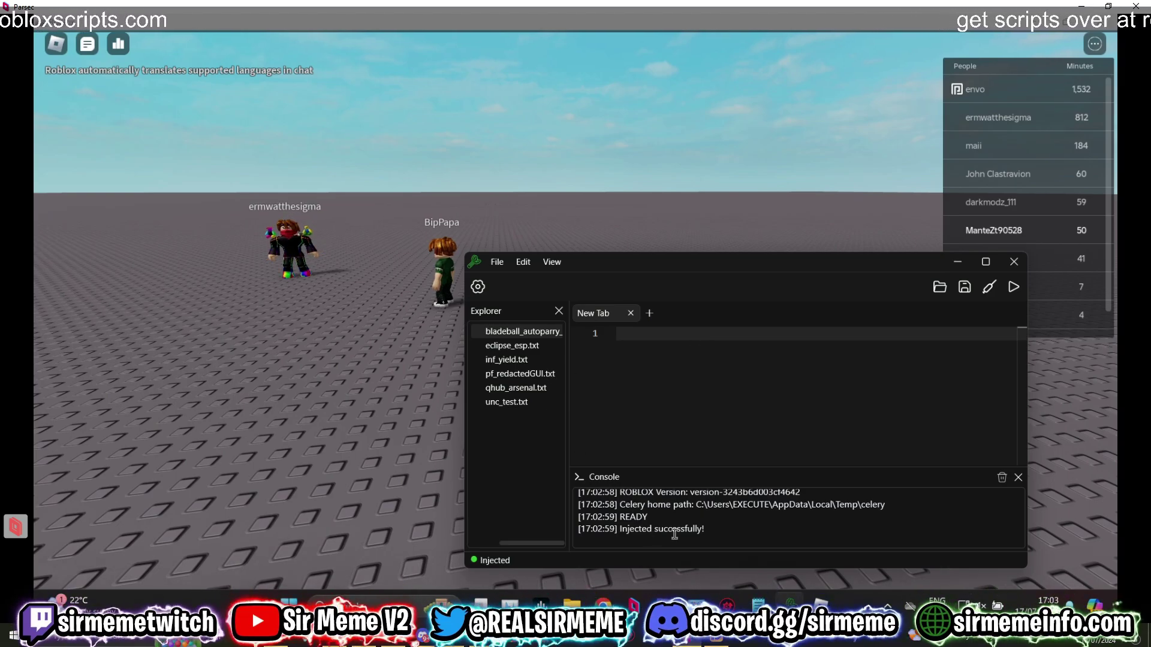
Step: Move the Celery window aside, switch to the Roblox game and walk the character around to check that it responds
{"action": "left_click_drag", "start_coordinate": [644, 263], "coordinate": [611, 301]}
{"action": "left_click", "coordinate": [639, 234]}
{"action": "key", "text": "w"}
{"action": "left_click_drag", "start_coordinate": [639, 234], "coordinate": [208, 272]}
{"action": "key", "text": "a"}
{"action": "key", "text": "s"}
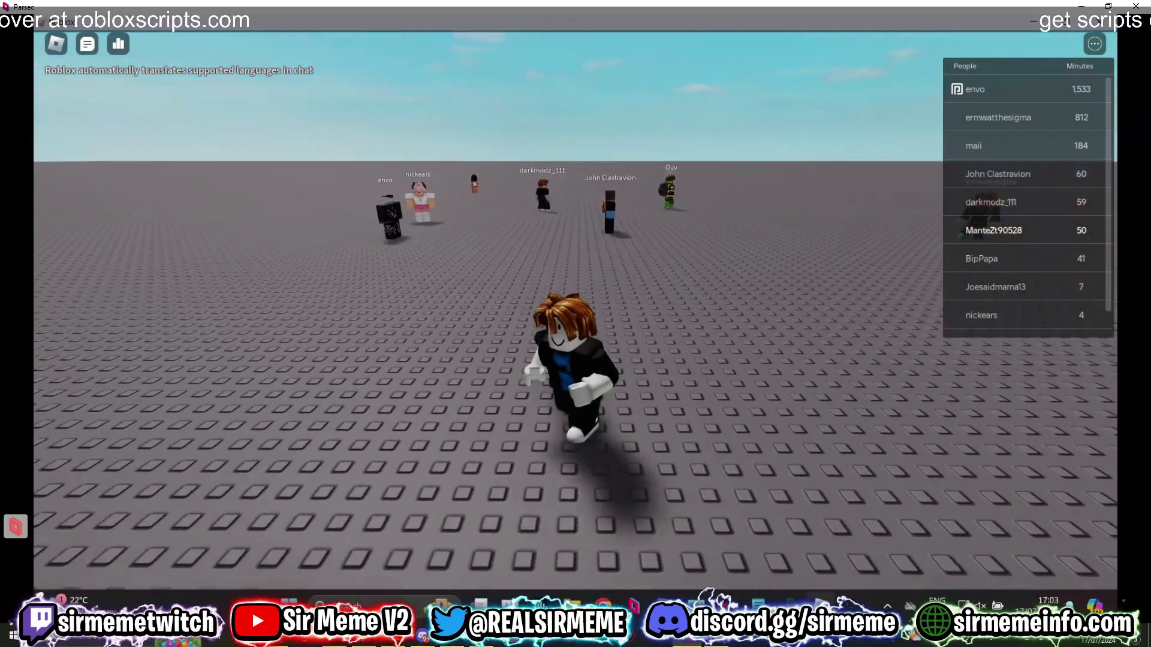
Step: Bring the Celery window back to the front and reposition it over the Roblox game
{"action": "left_click", "coordinate": [798, 596]}
{"action": "left_click_drag", "start_coordinate": [671, 302], "coordinate": [748, 273]}
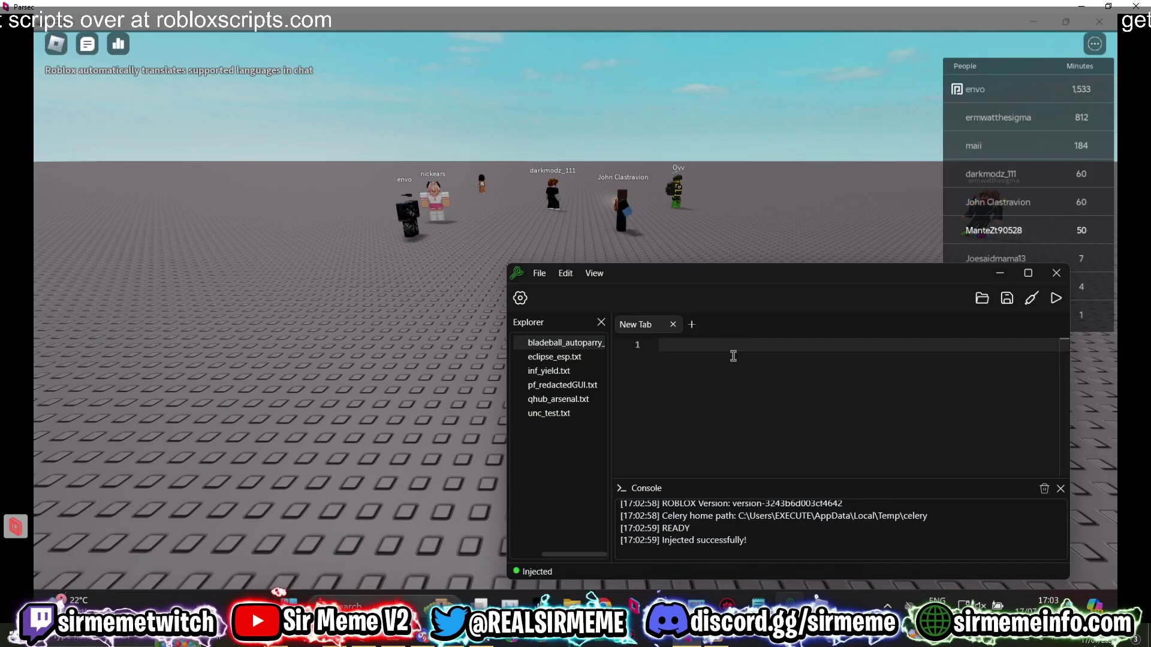
{"action": "left_click_drag", "start_coordinate": [666, 280], "coordinate": [594, 282]}
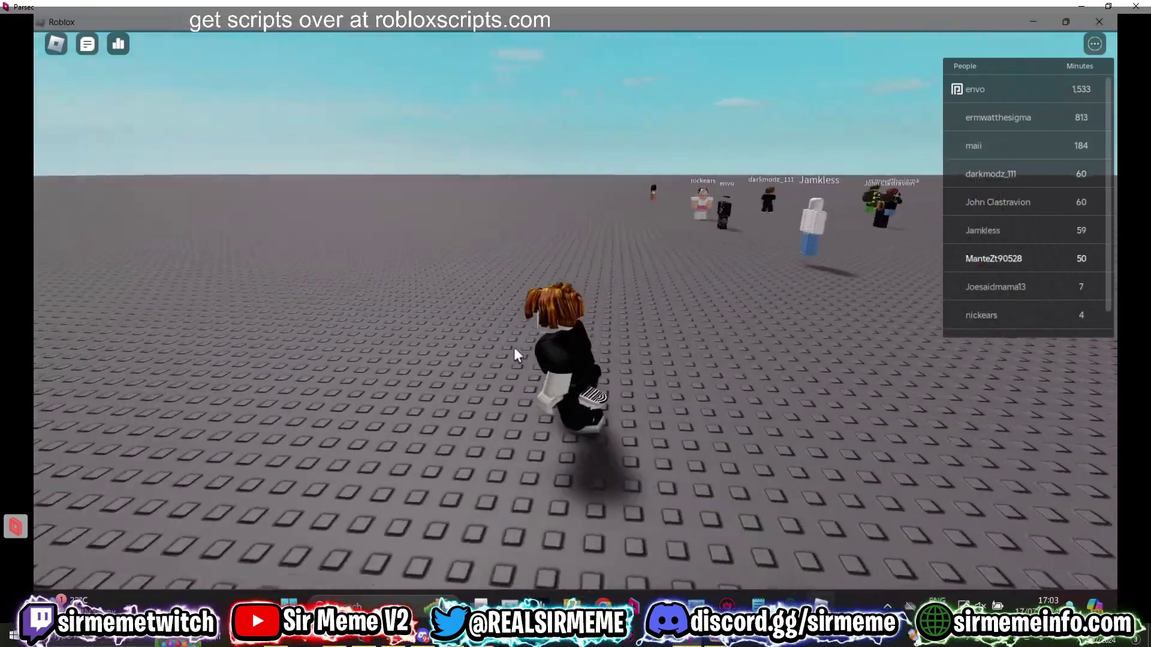
Step: Open the Roblox developer console in the game and examine the UNC environment check log through to its end
{"action": "key", "text": "w"}
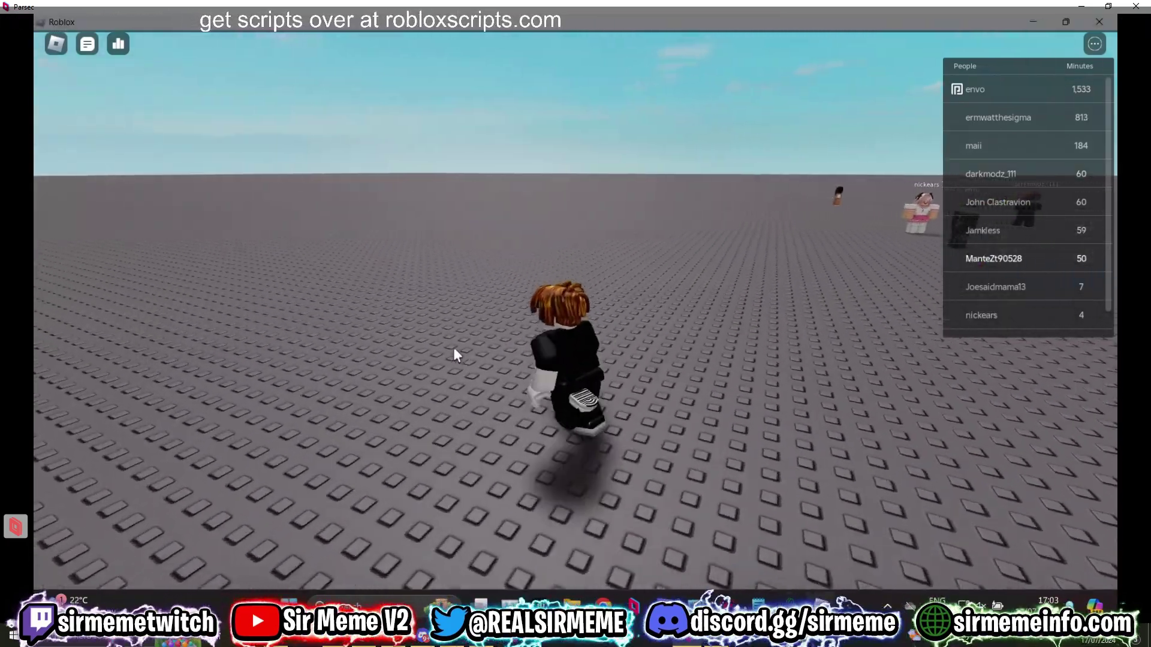
{"action": "left_click_drag", "start_coordinate": [454, 347], "coordinate": [856, 348]}
{"action": "key", "text": "w"}
{"action": "key", "text": "F9"}
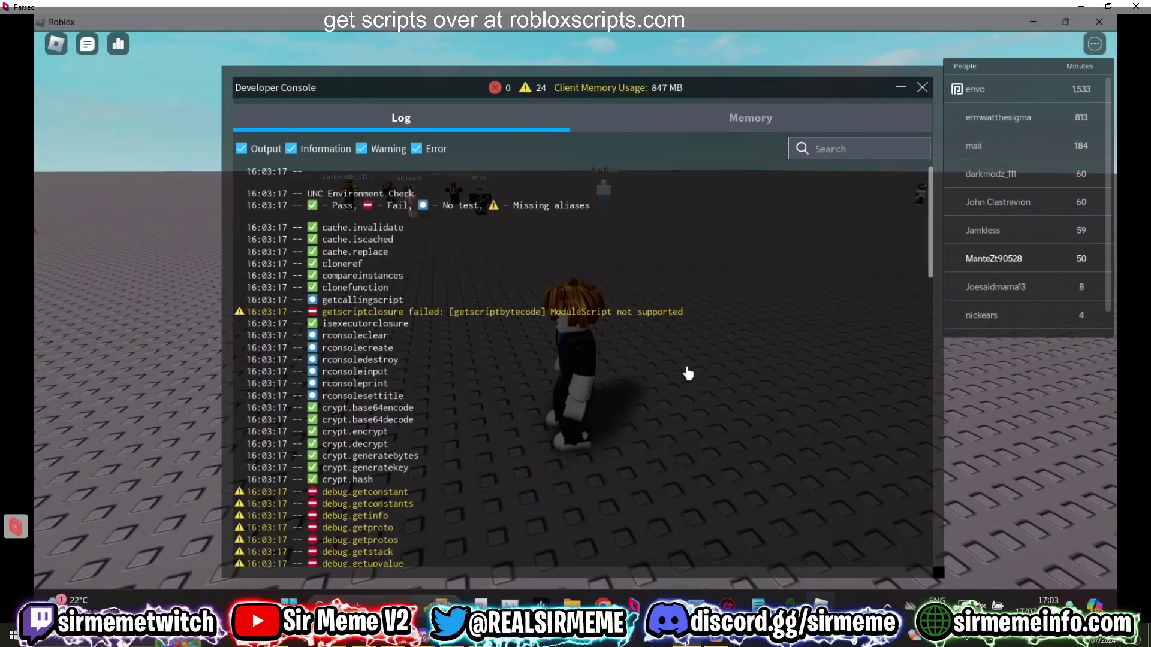
{"action": "scroll", "coordinate": [588, 397], "scroll_direction": "down", "scroll_amount": 15}
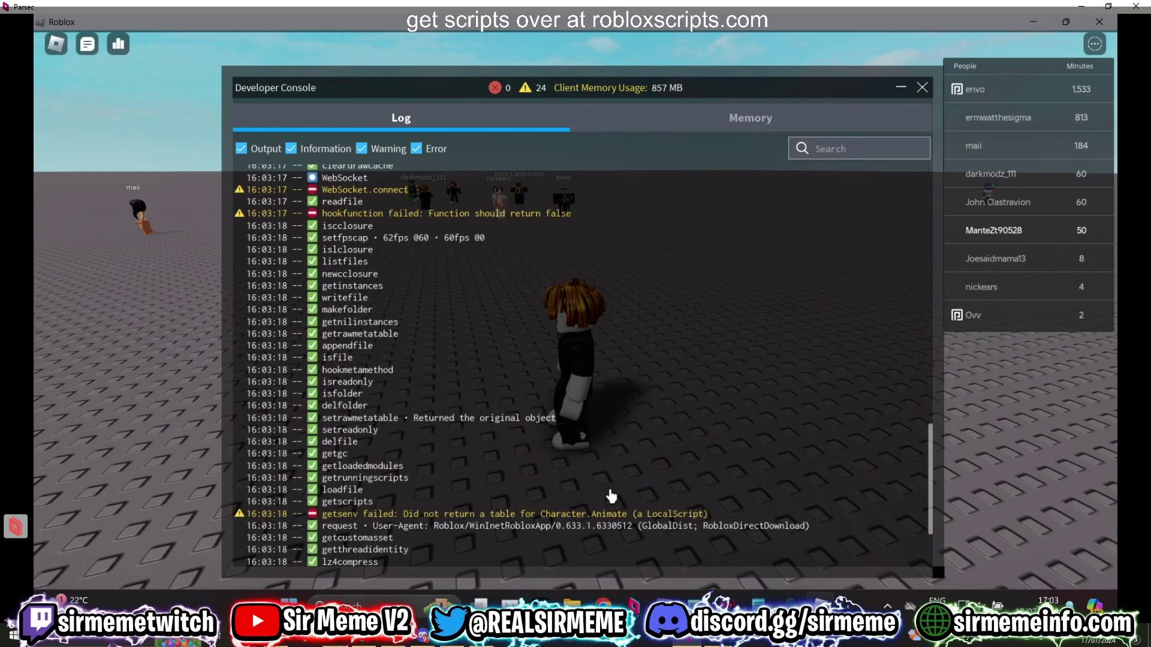
{"action": "scroll", "coordinate": [614, 513], "scroll_direction": "up", "scroll_amount": 2}
{"action": "left_click_drag", "start_coordinate": [932, 478], "coordinate": [933, 570]}
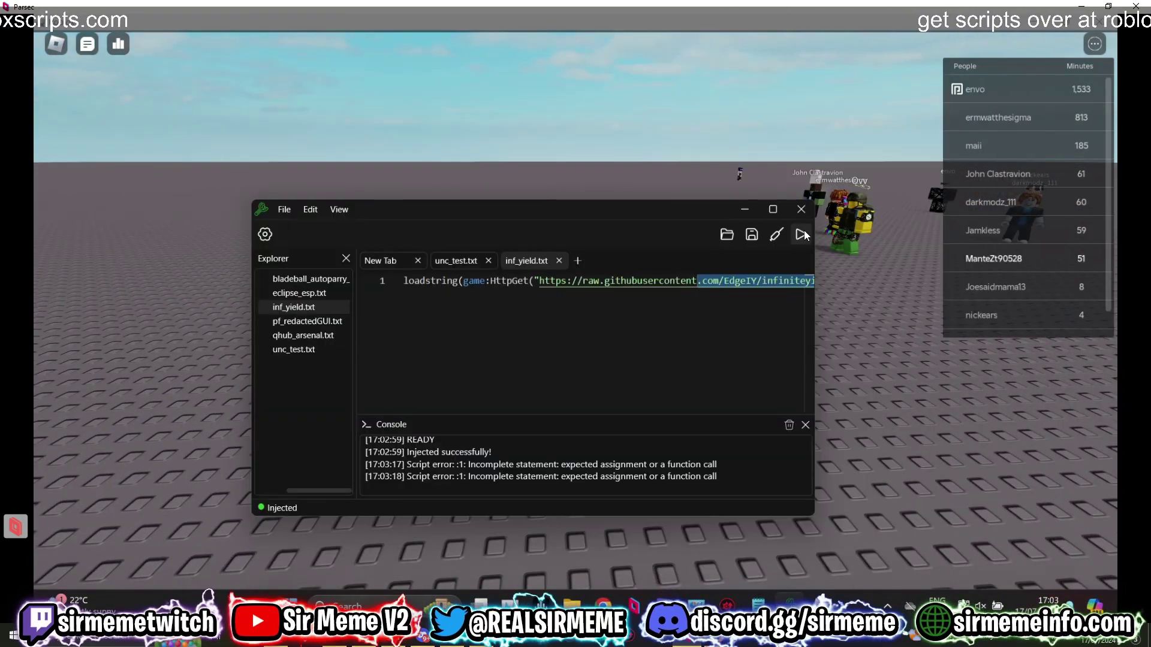
Step: Execute the inf_yield.txt script from Celery and switch to the Roblox game
{"action": "left_click", "coordinate": [804, 233]}
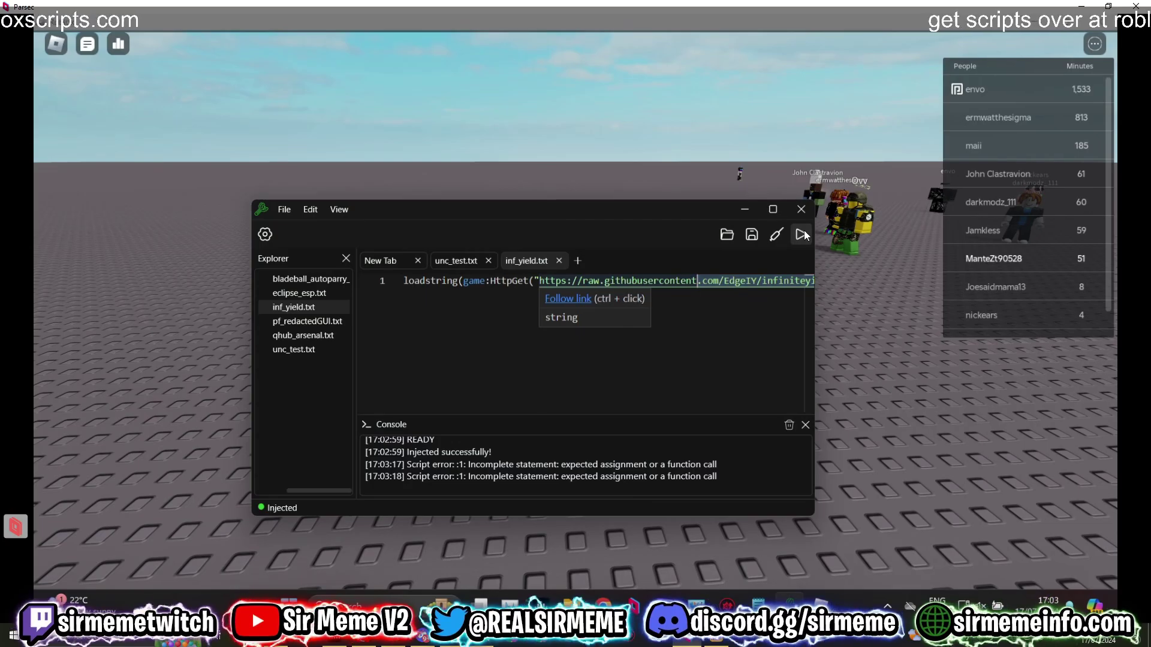
{"action": "left_click_drag", "start_coordinate": [682, 213], "coordinate": [499, 229]}
{"action": "left_click", "coordinate": [859, 410]}
{"action": "key", "text": "d"}
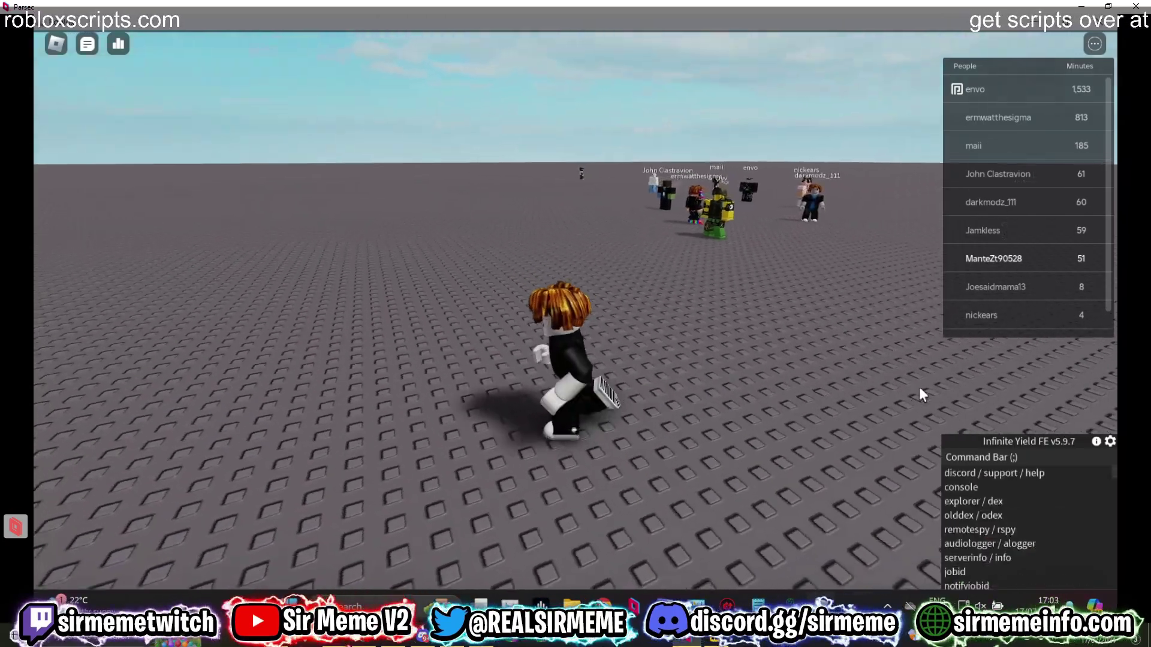
Step: Run the esp command from the Infinite Yield command bar in the game
{"action": "mouse_move", "coordinate": [1013, 589]}
{"action": "key", "text": "w"}
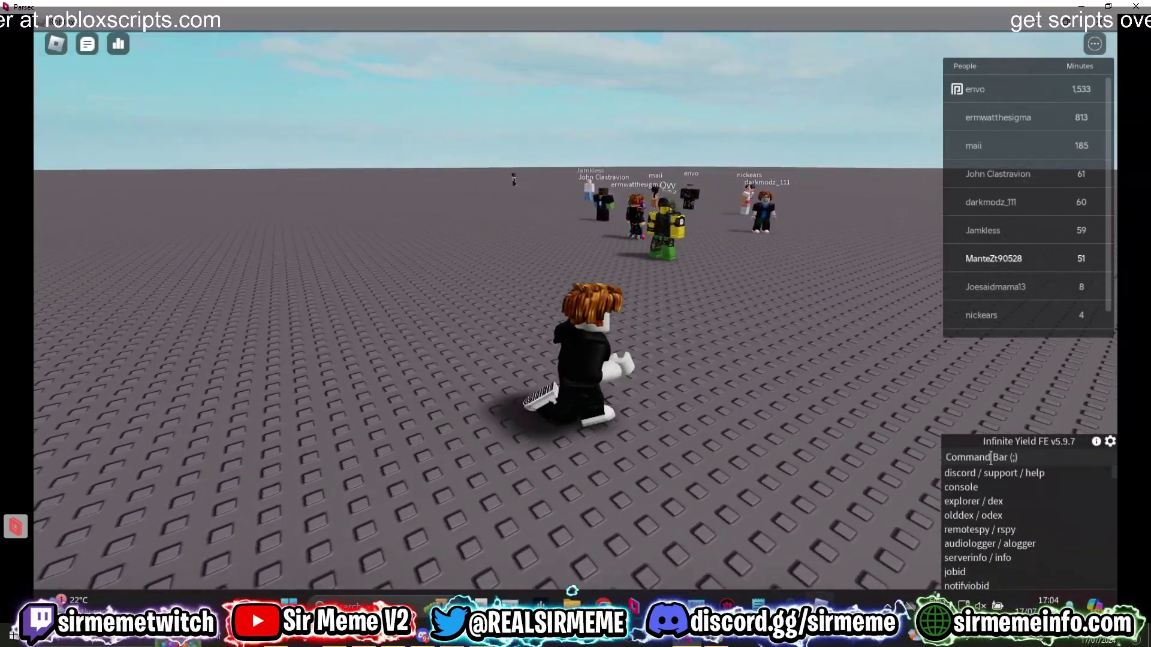
{"action": "left_click", "coordinate": [1006, 456]}
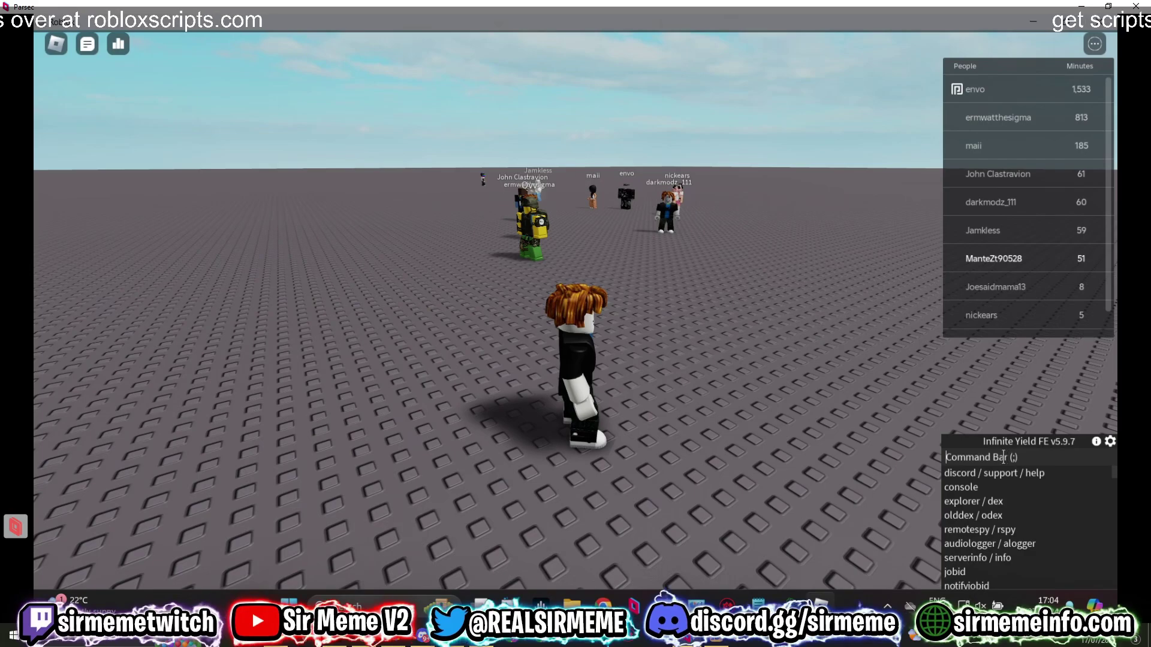
{"action": "type", "text": "esp"}
{"action": "key", "text": "Return"}
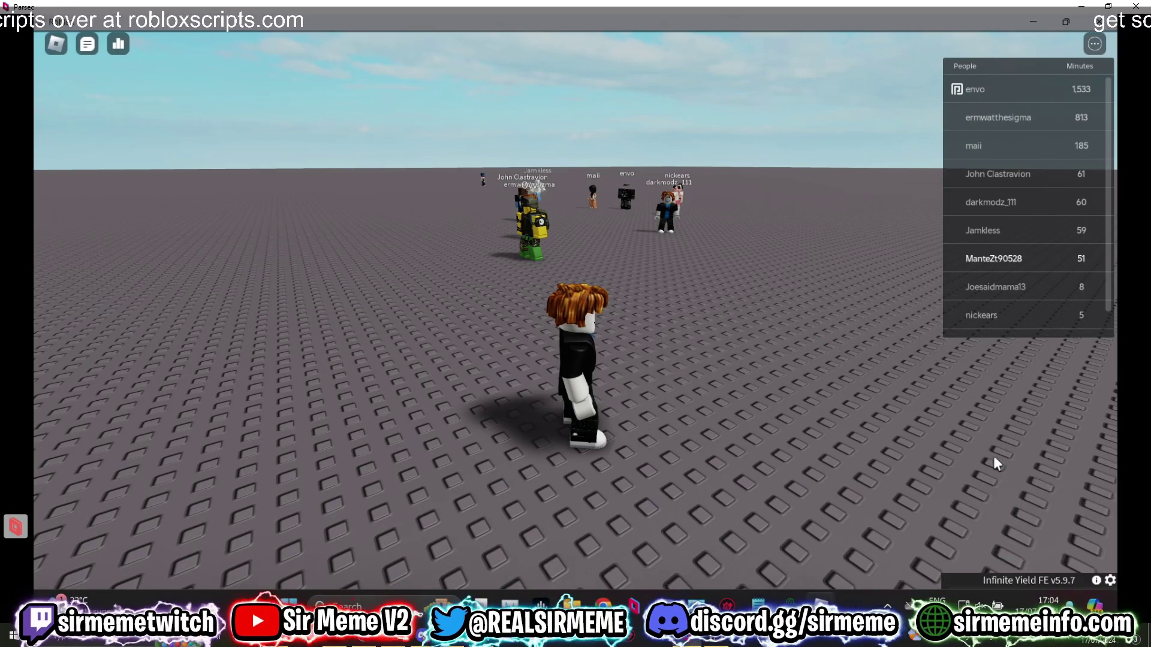
Step: Submit another command through the Infinite Yield command bar and move the character around the map
{"action": "key", "text": "a"}
{"action": "mouse_move", "coordinate": [993, 473]}
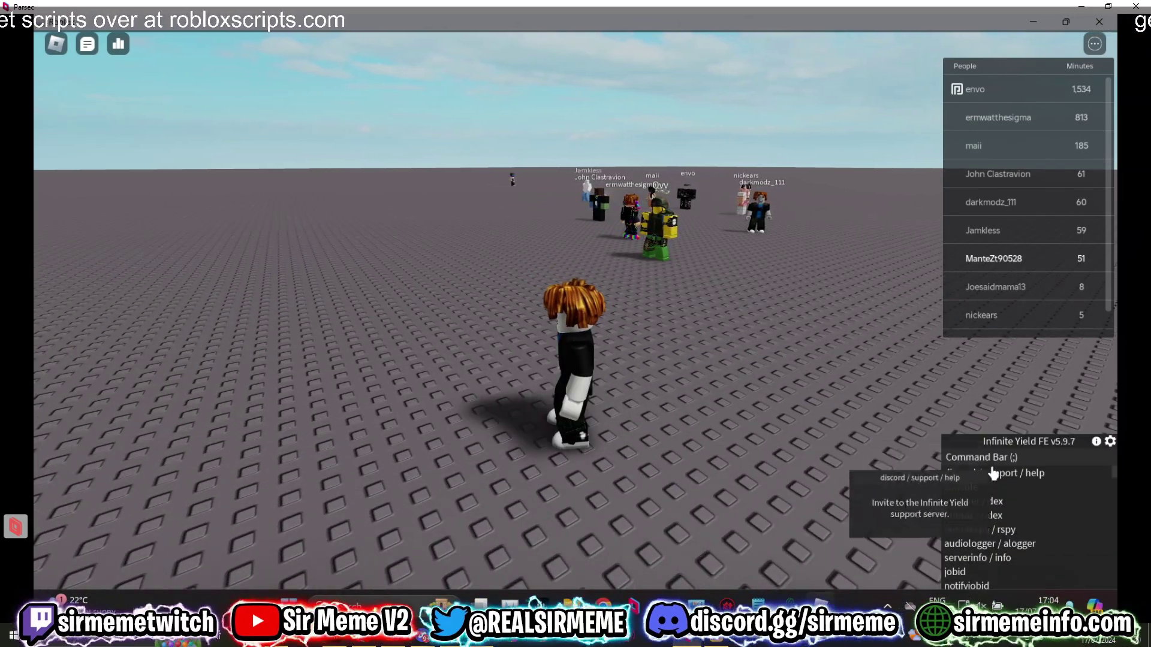
{"action": "key", "text": "Return"}
{"action": "key", "text": "a"}
{"action": "key", "text": "w"}
{"action": "left_click_drag", "start_coordinate": [680, 414], "coordinate": [644, 423]}
Step: Open eclipse_esp.txt in Celery, execute it on Roblox and move the character in the game to check the player highlights
{"action": "left_click", "coordinate": [789, 604]}
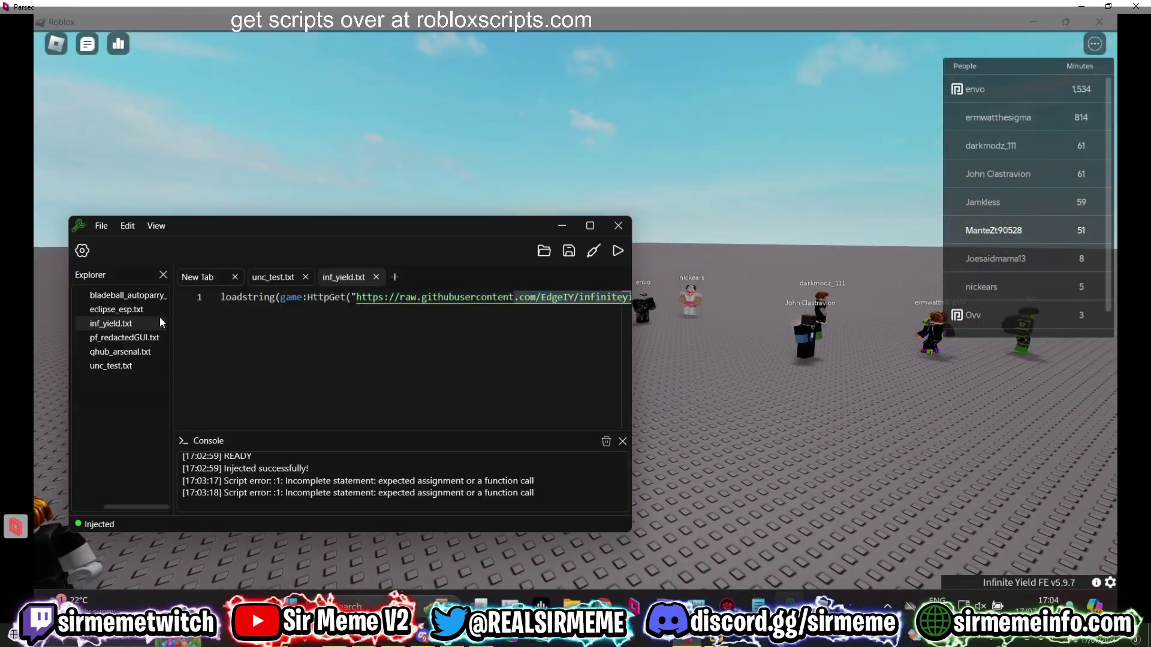
{"action": "left_click", "coordinate": [127, 309]}
{"action": "left_click_drag", "start_coordinate": [400, 228], "coordinate": [453, 232]}
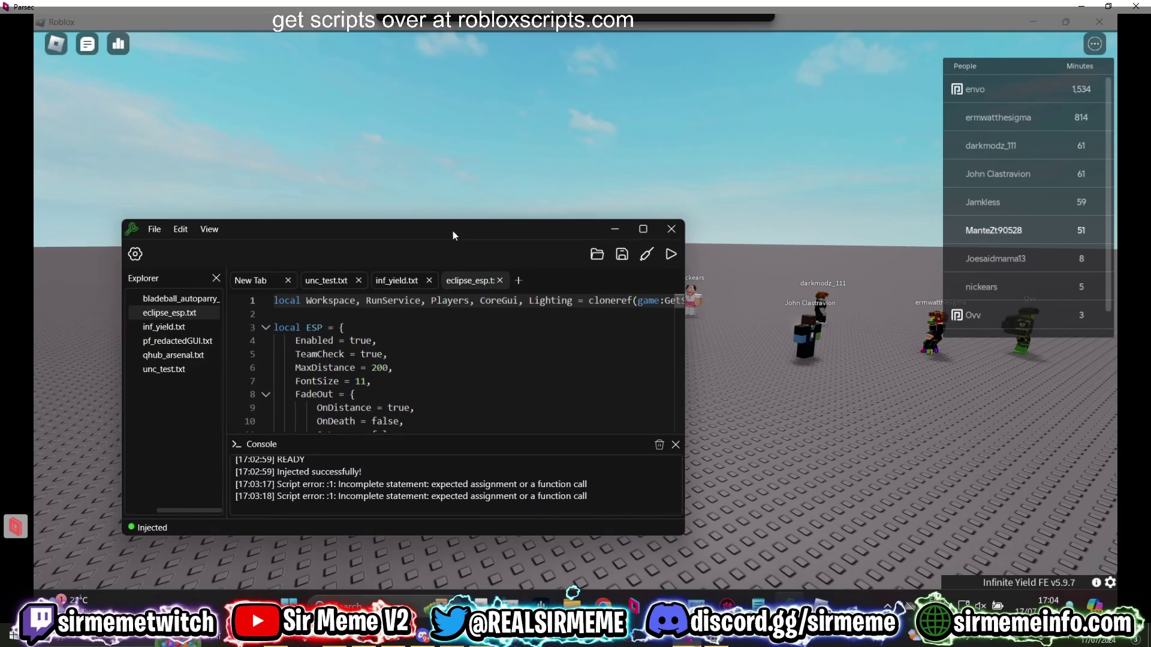
{"action": "left_click", "coordinate": [672, 254]}
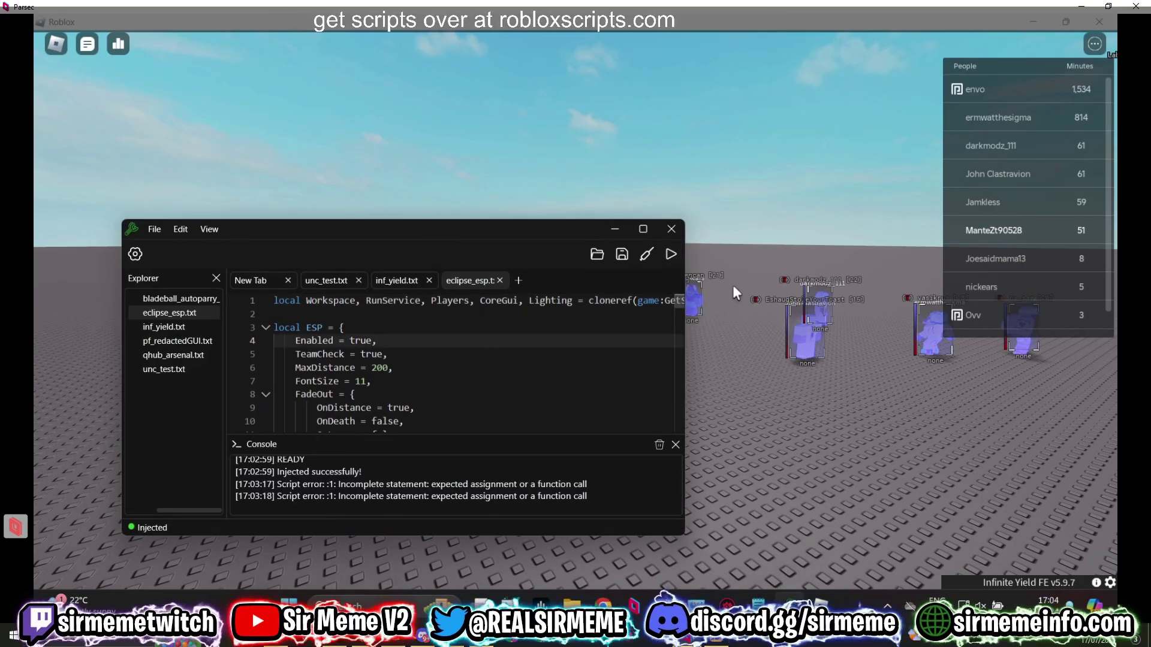
{"action": "left_click", "coordinate": [733, 286]}
{"action": "key", "text": "w"}
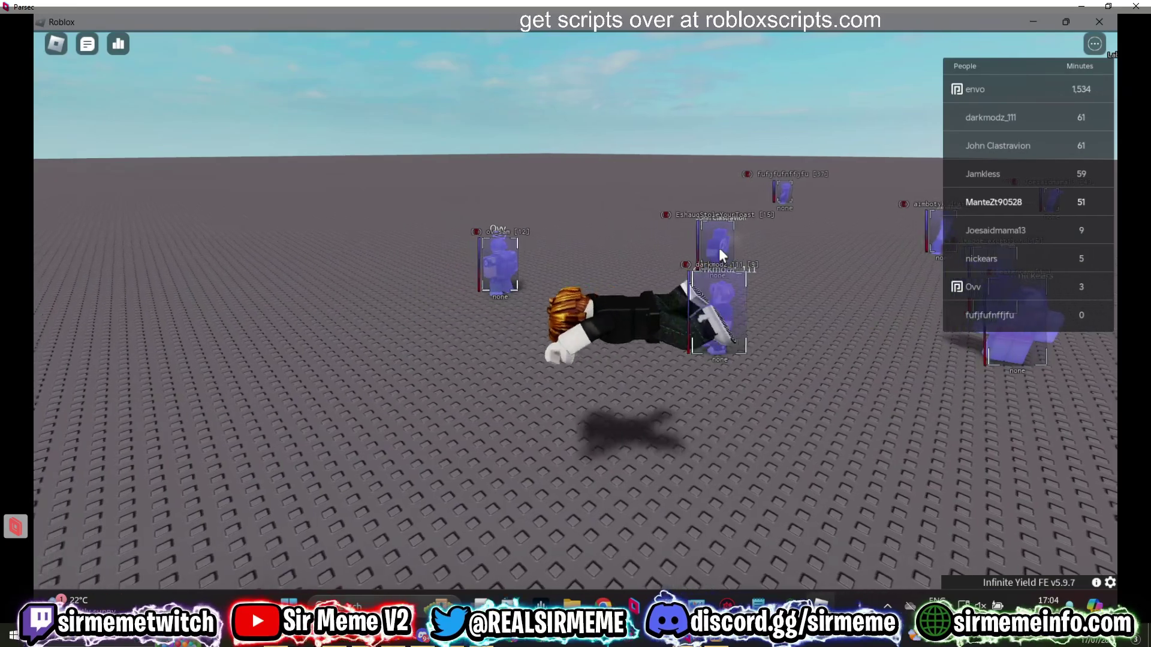
Step: Switch back to Celery and reposition its window over the game with the script list in view
{"action": "key", "text": "alt+Tab"}
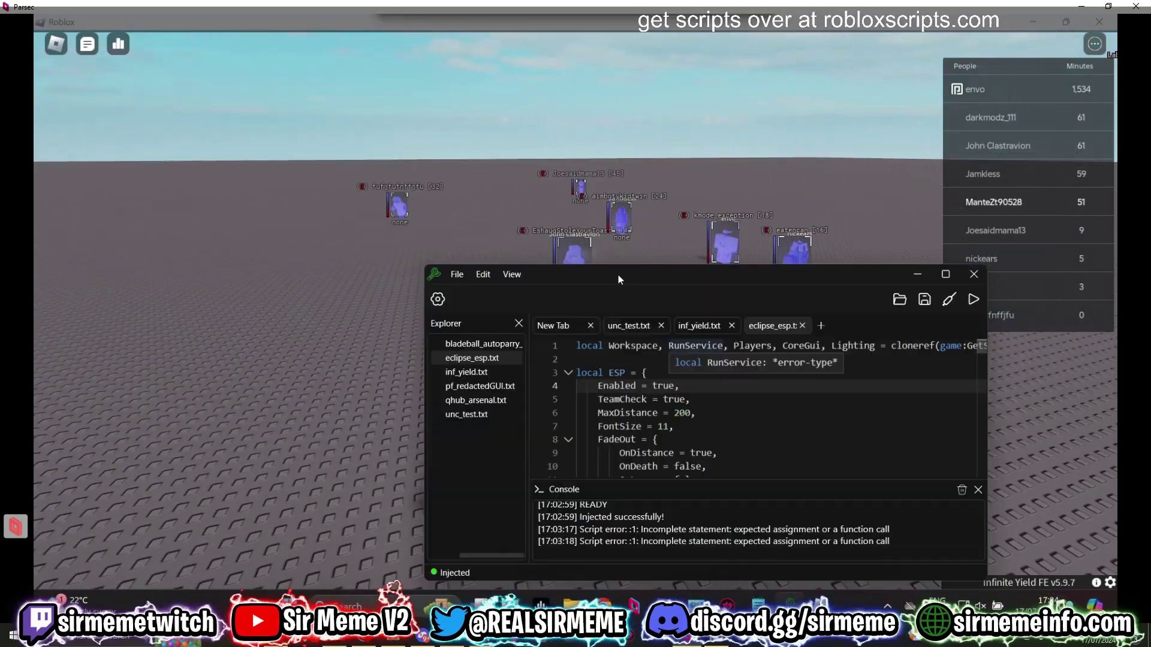
{"action": "left_click_drag", "start_coordinate": [618, 275], "coordinate": [694, 279]}
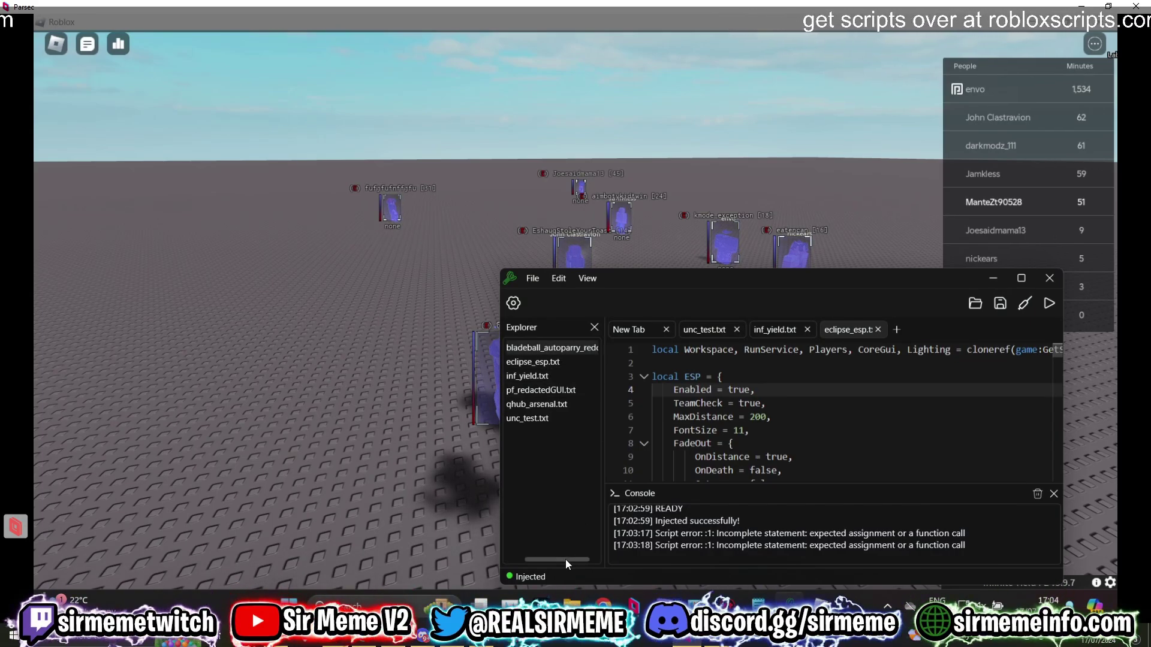
{"action": "left_click_drag", "start_coordinate": [830, 276], "coordinate": [858, 286]}
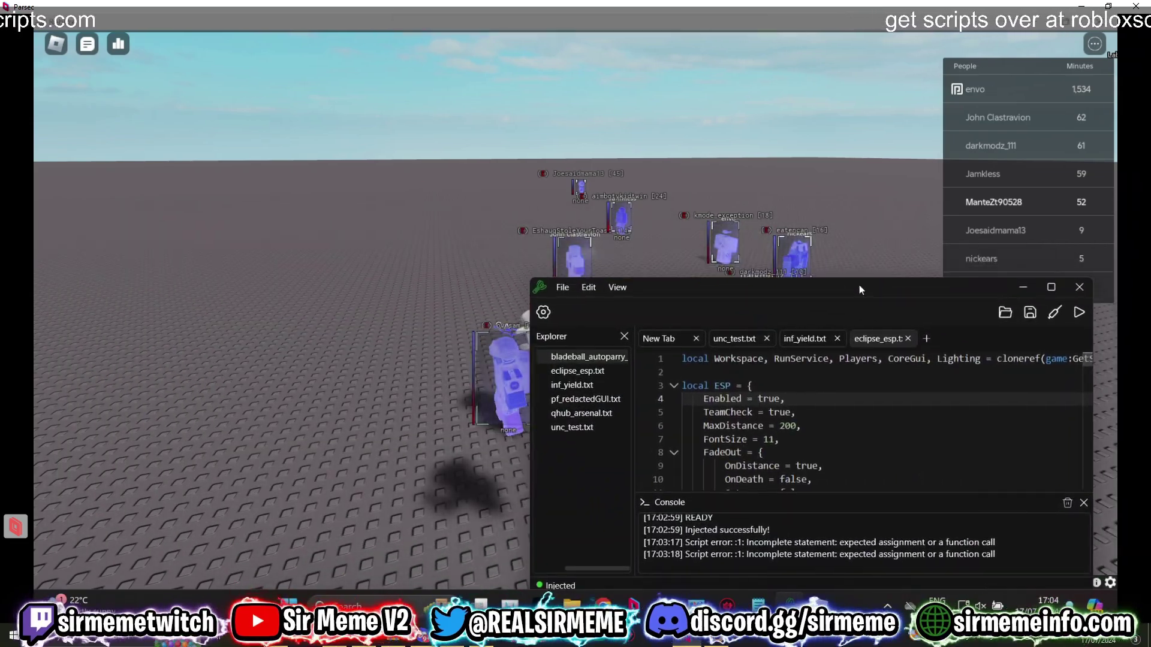